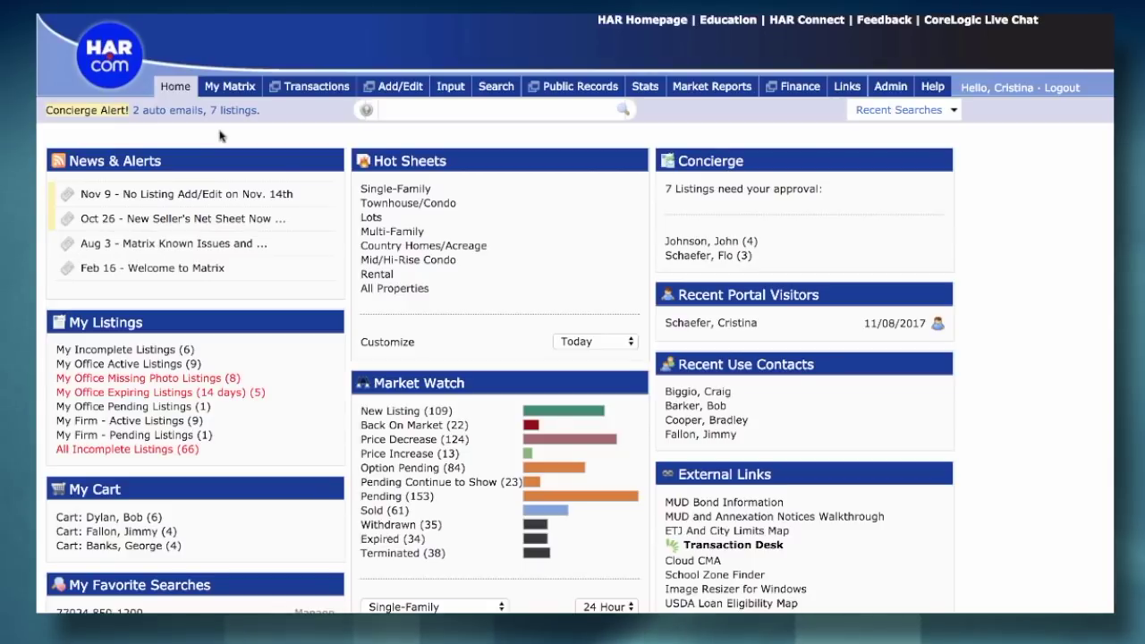
- Go to Listing Input from the Input menu
mouse_move(443, 86)
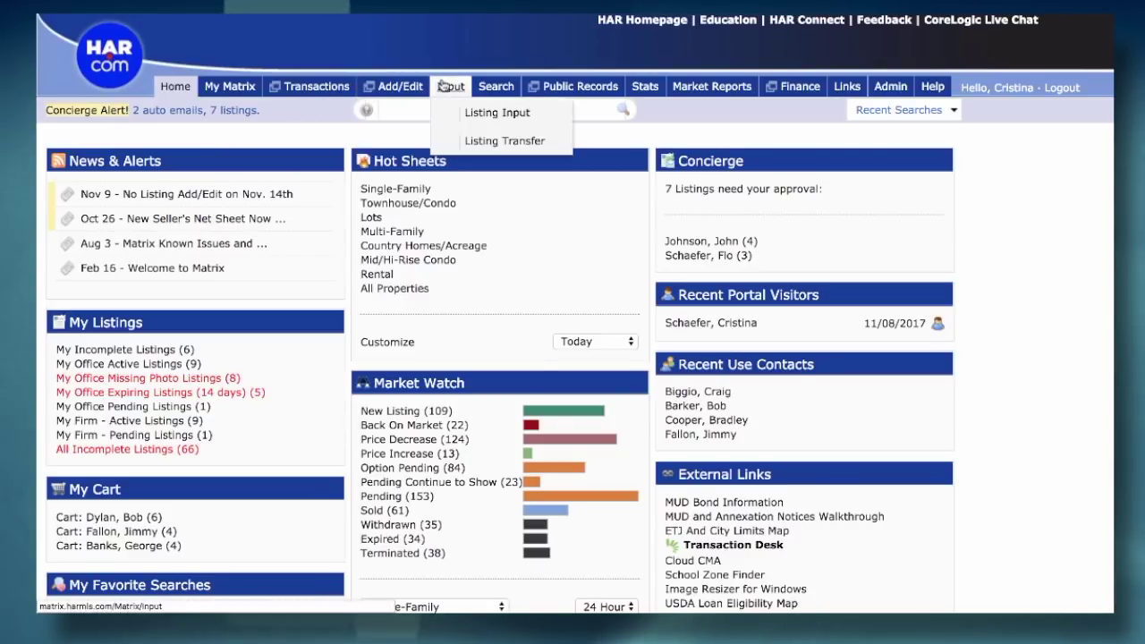
left_click(478, 115)
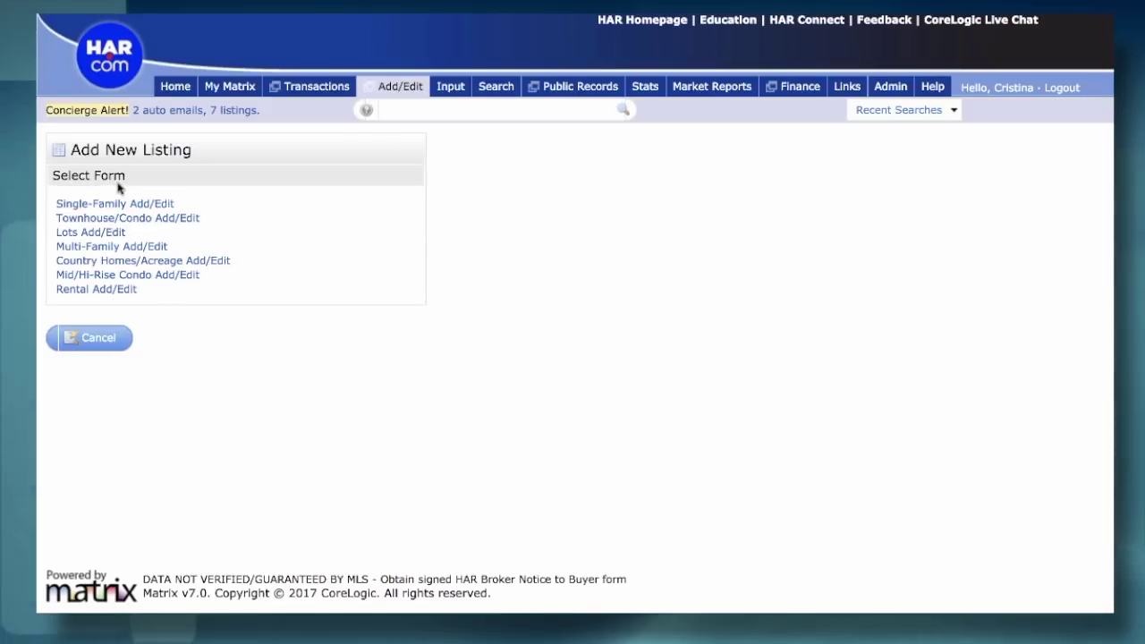
- Begin a new listing using the Single-Family Add/Edit form
left_click(116, 204)
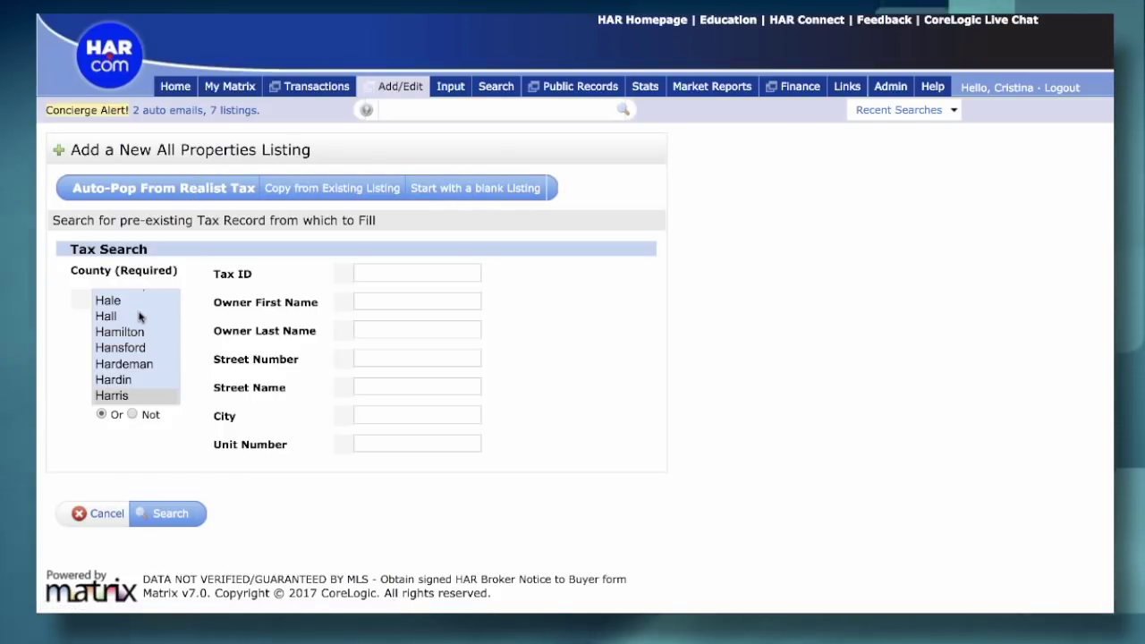
scroll(139, 316, "down", 1)
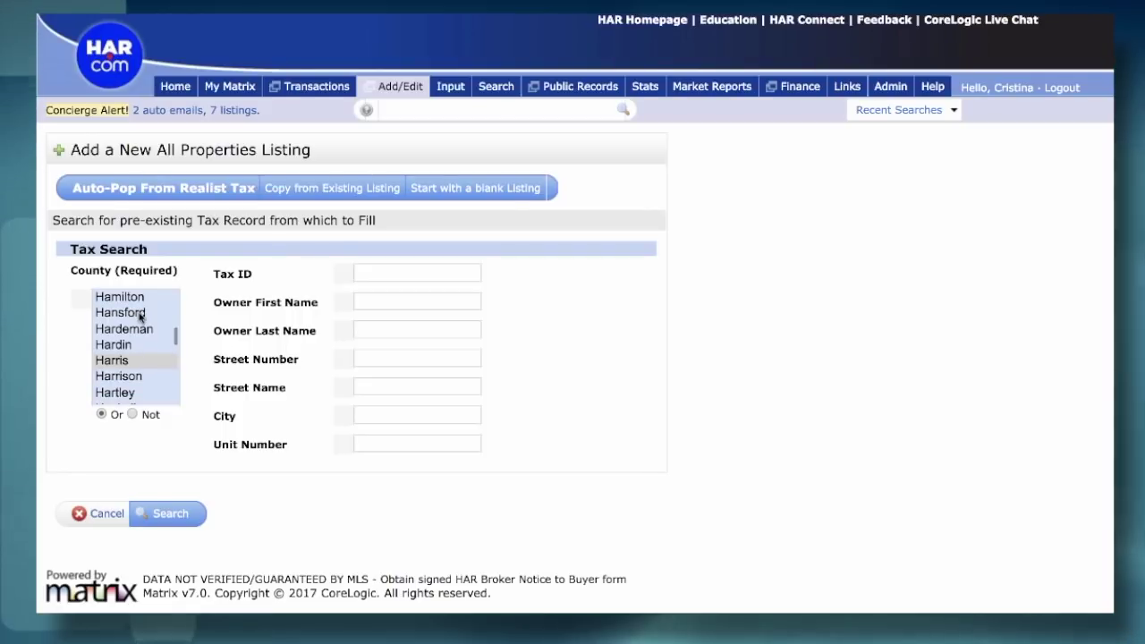
left_click(380, 357)
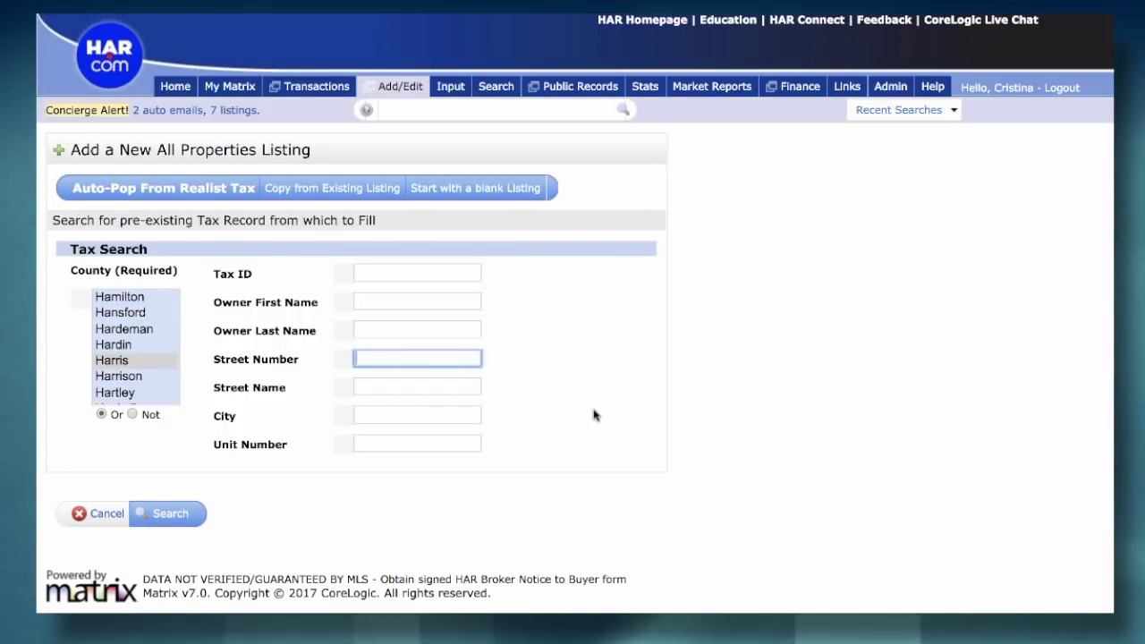
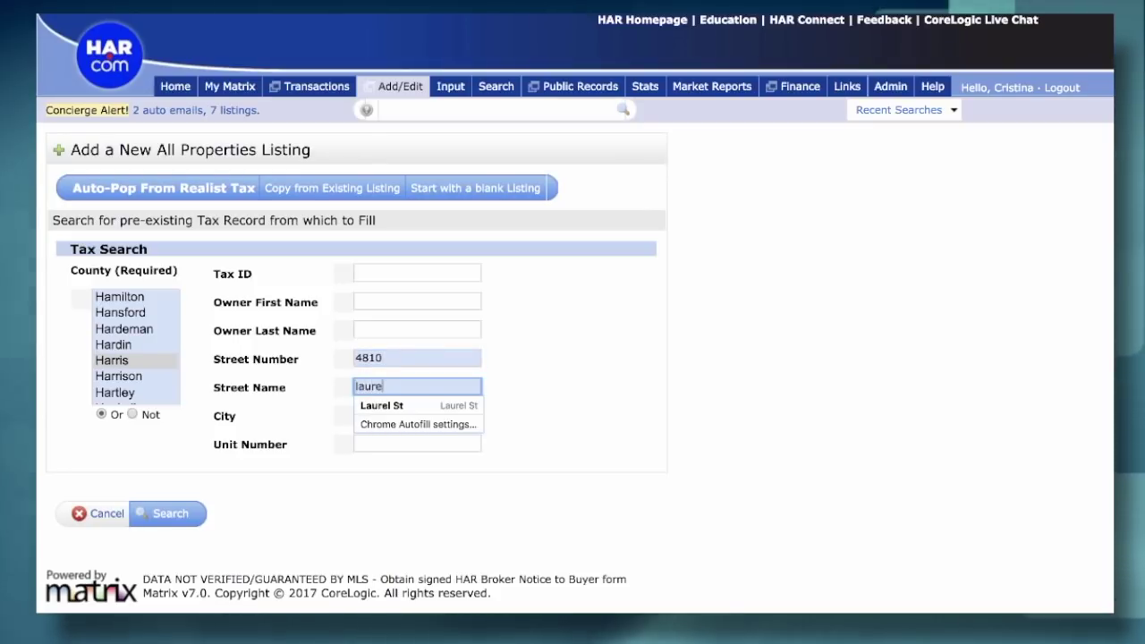
left_click(245, 563)
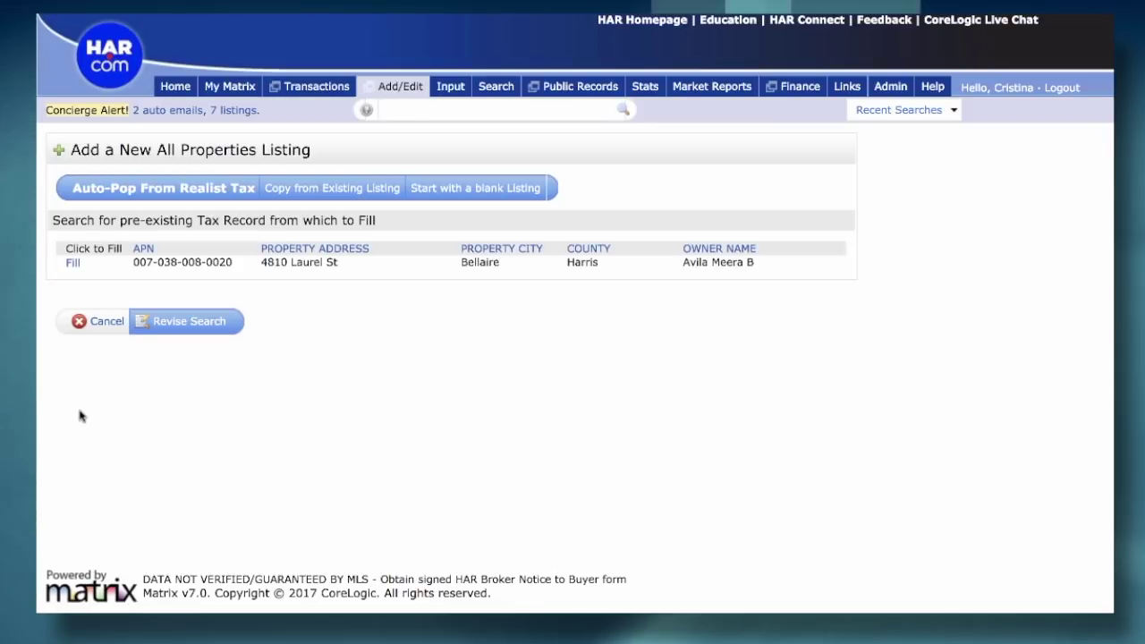
left_click(75, 264)
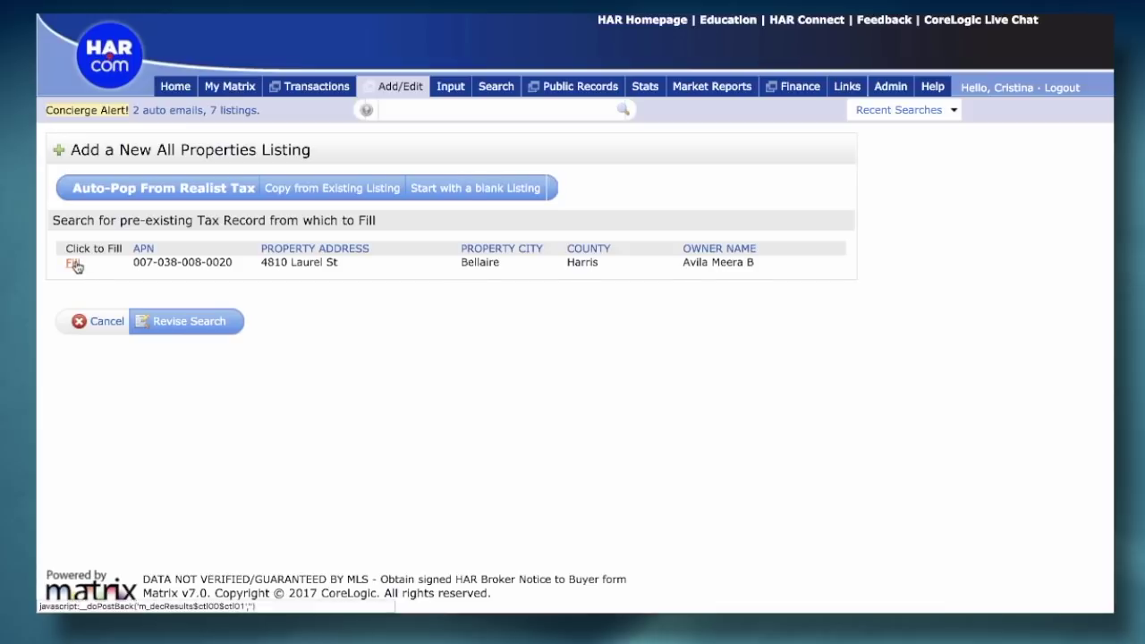
left_click(75, 265)
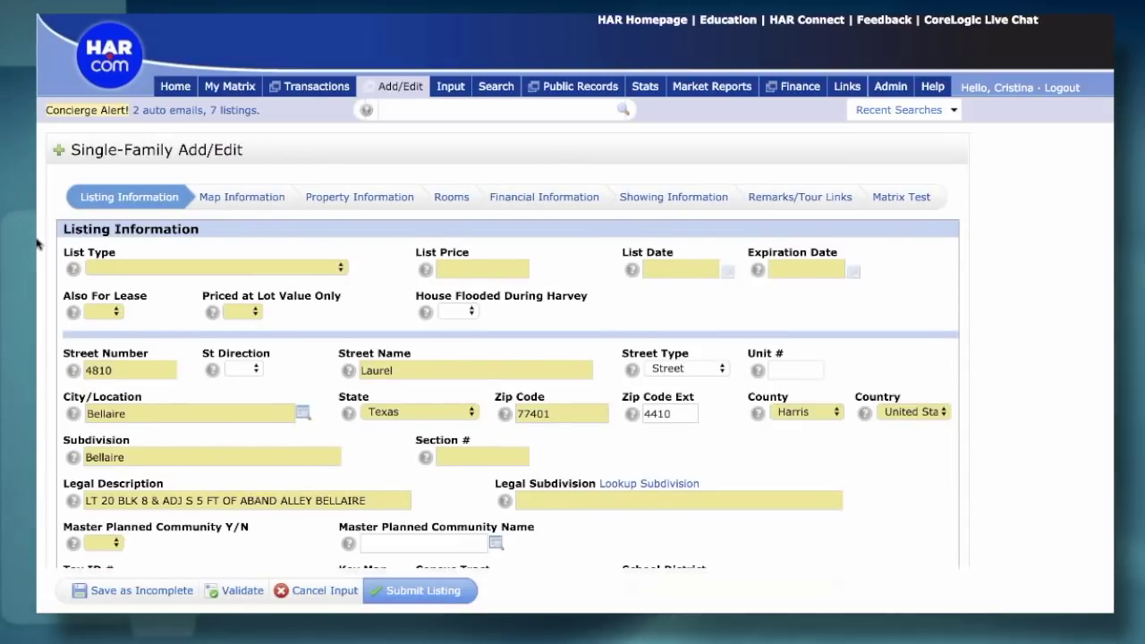
scroll(37, 244, "down", 1)
scroll(37, 244, "down", 1)
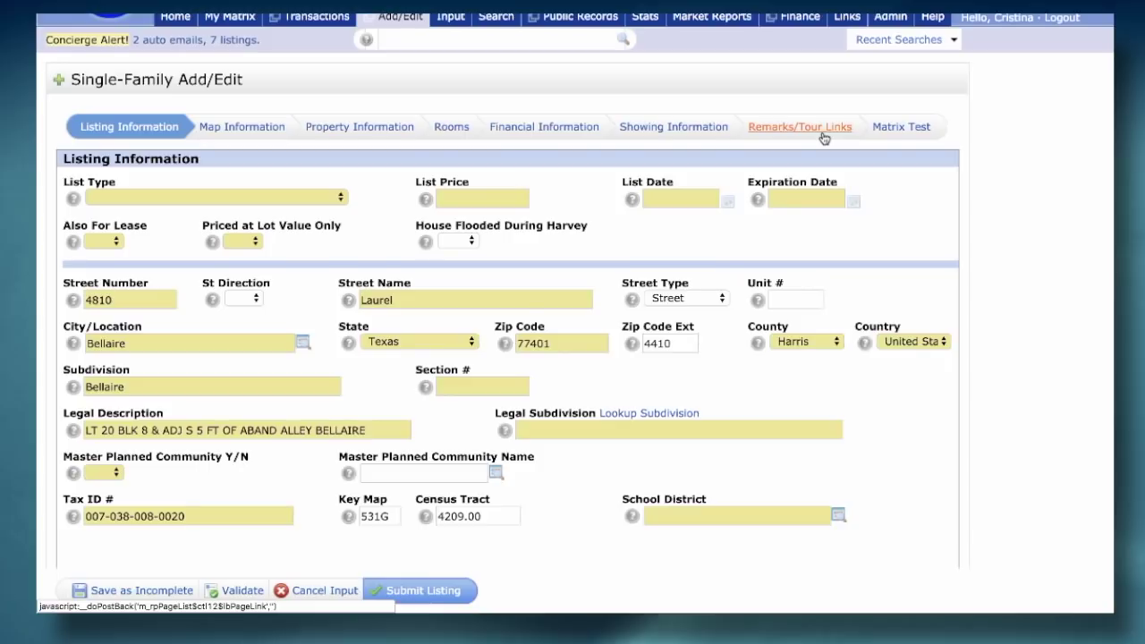
scroll(38, 269, "down", 3)
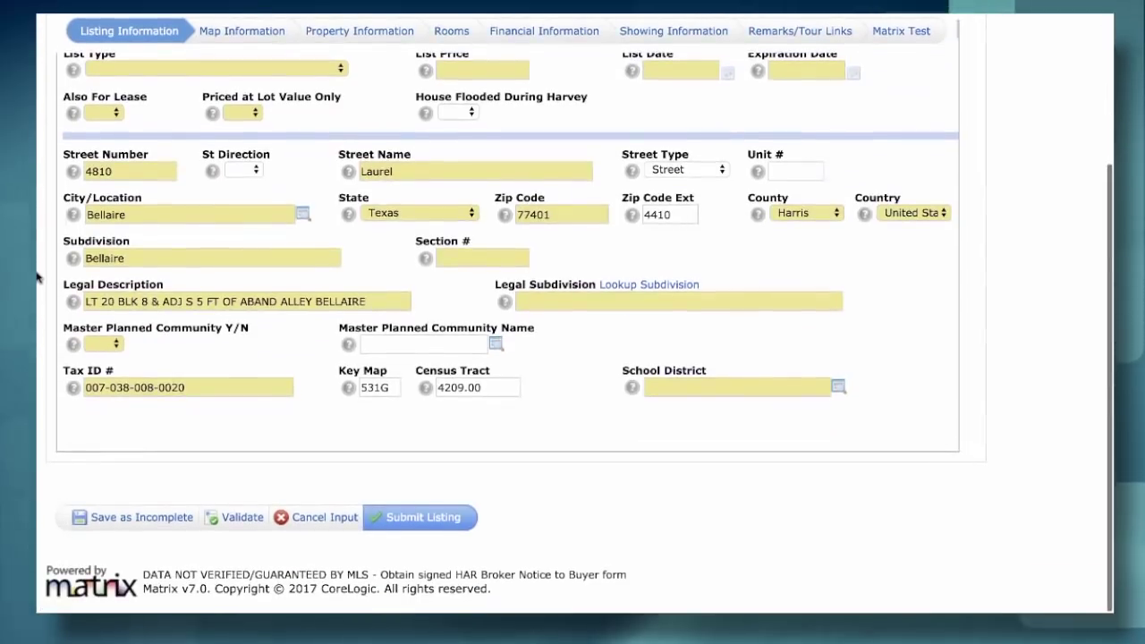
scroll(38, 278, "up", 2)
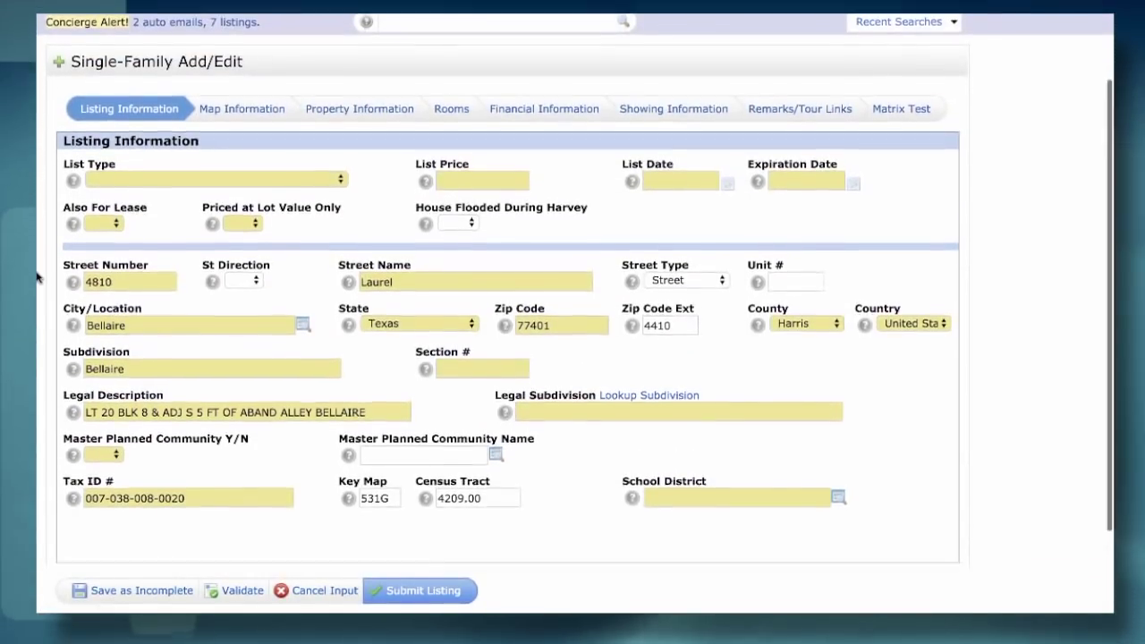
scroll(38, 277, "down", 1)
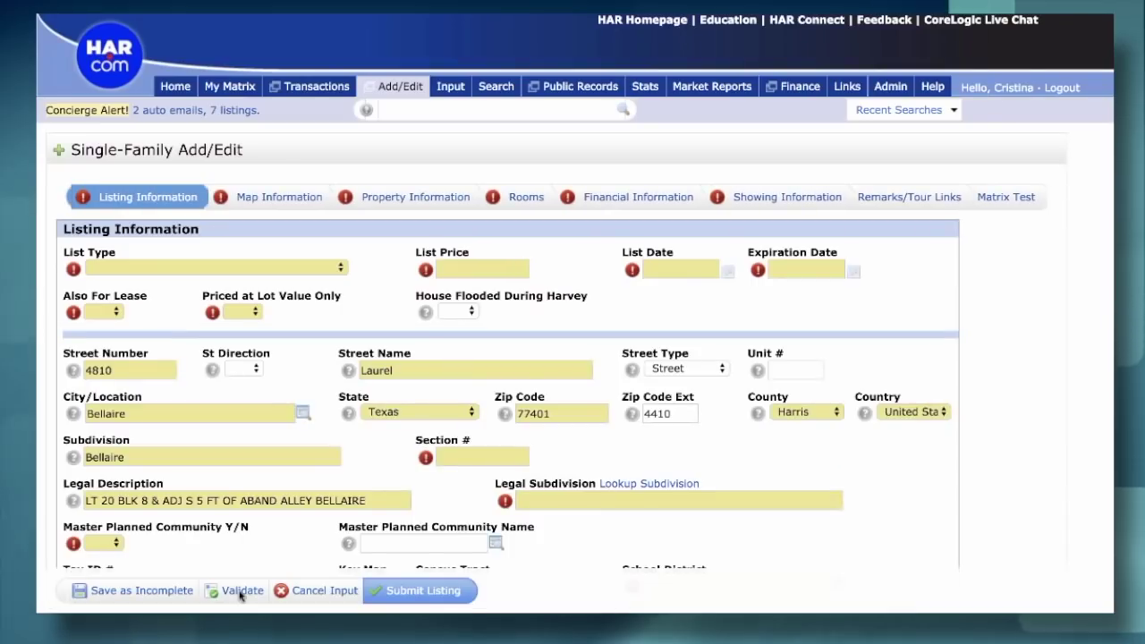
scroll(240, 487, "down", 3)
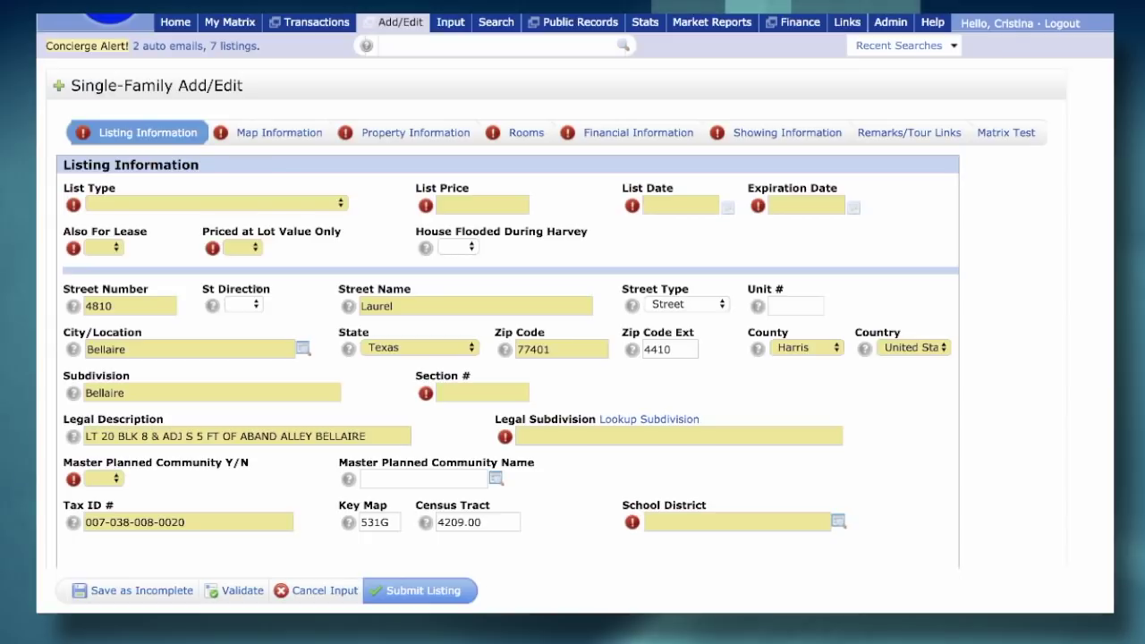
- Generate the map pin's latitude/longitude (29.7037) from the property address on Map Information
left_click(259, 134)
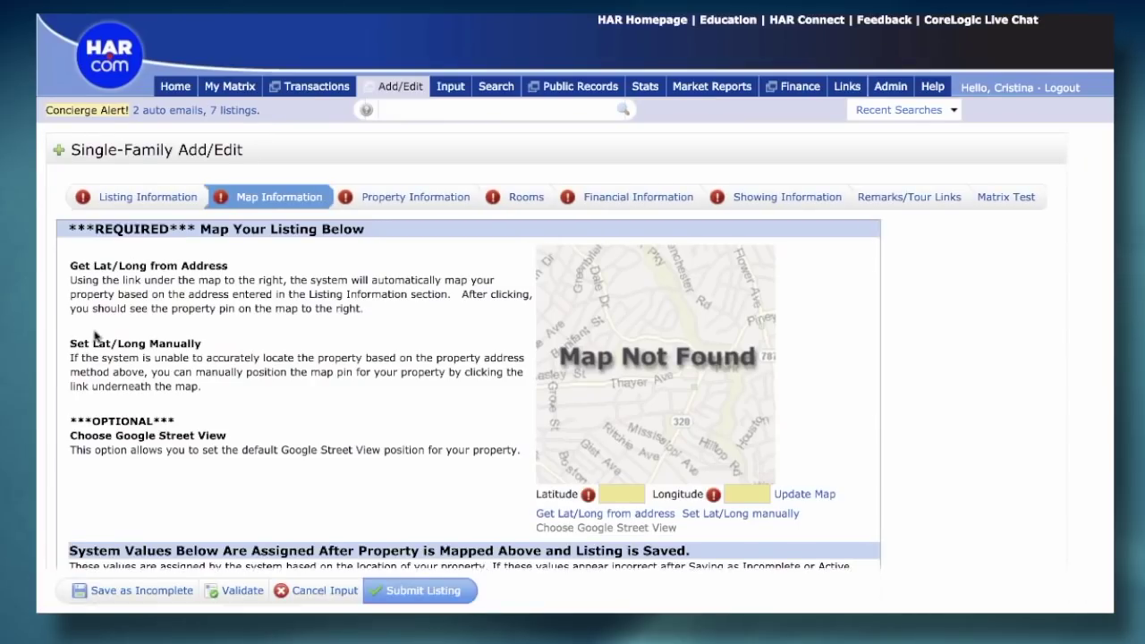
scroll(95, 336, "down", 2)
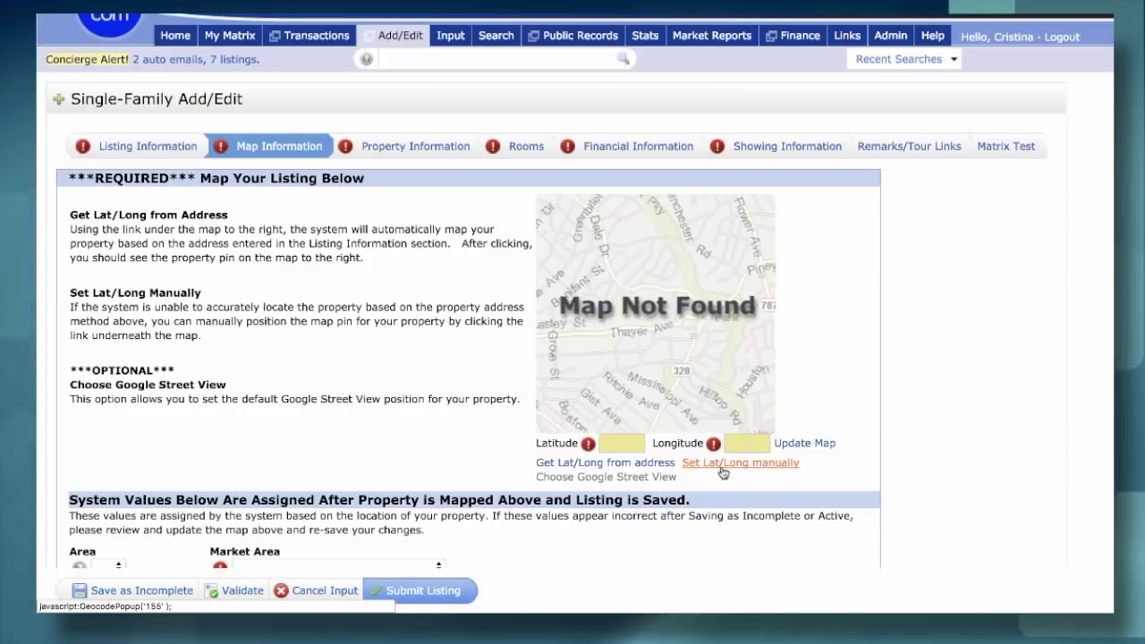
left_click(580, 464)
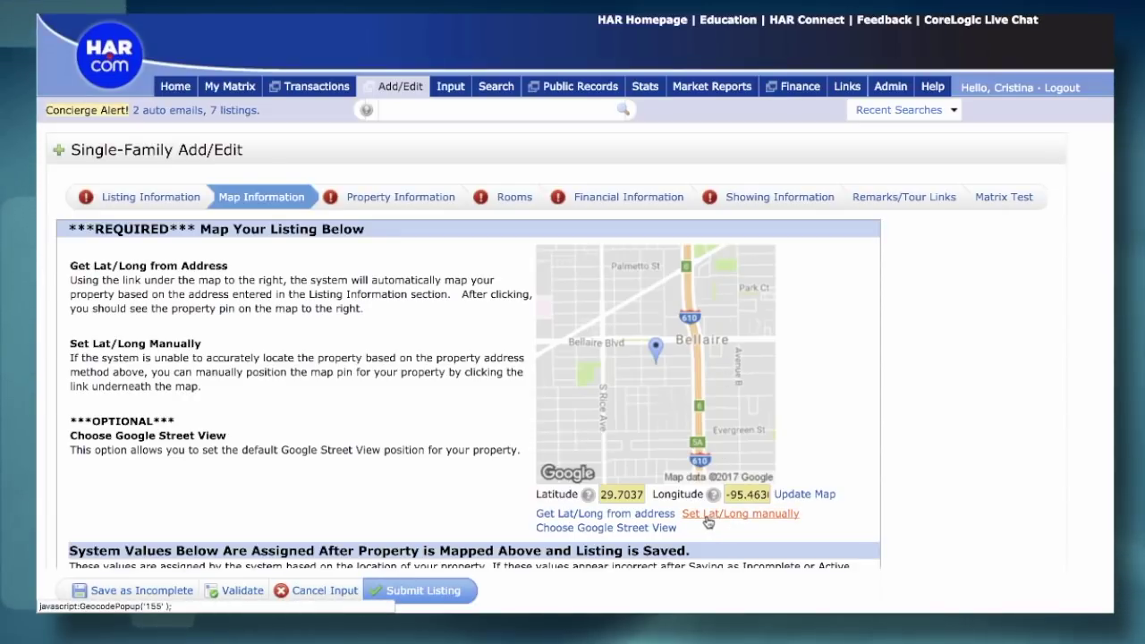
scroll(706, 523, "down", 1)
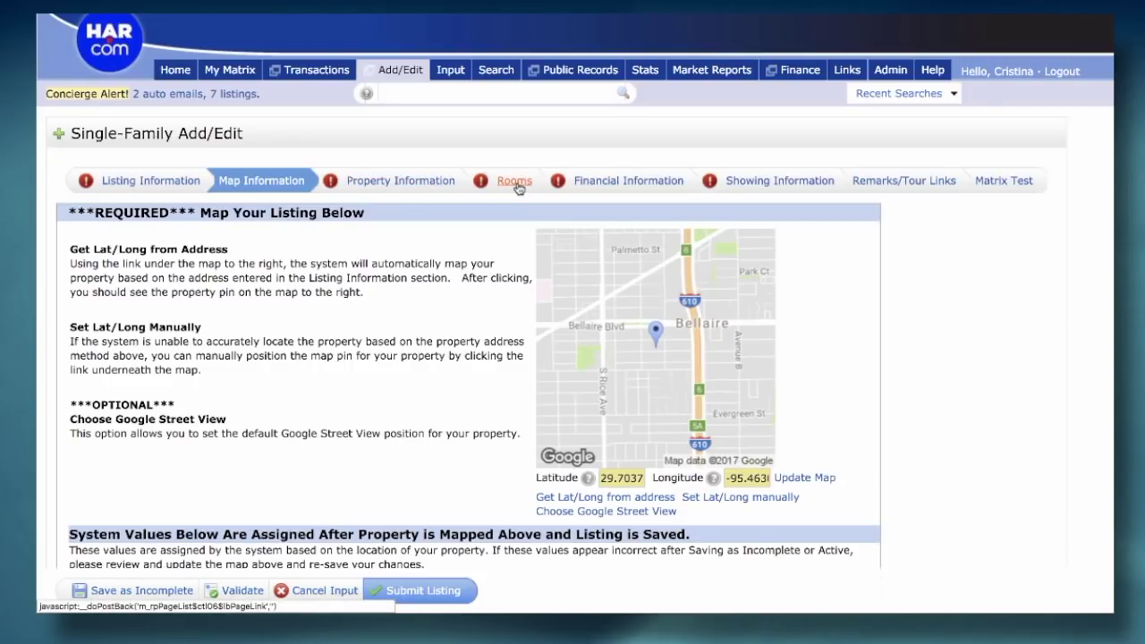
left_click(517, 188)
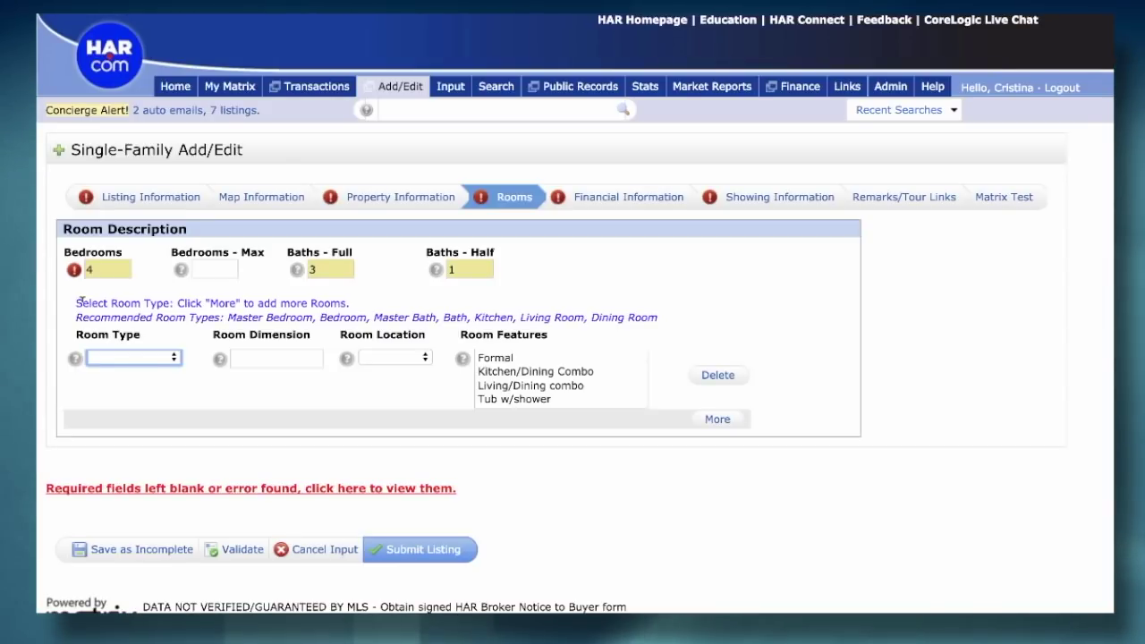
- Enter a 20x20 Mstr Bedroom on the 1st floor and add a blank second room row
left_click(129, 358)
left_click(129, 370)
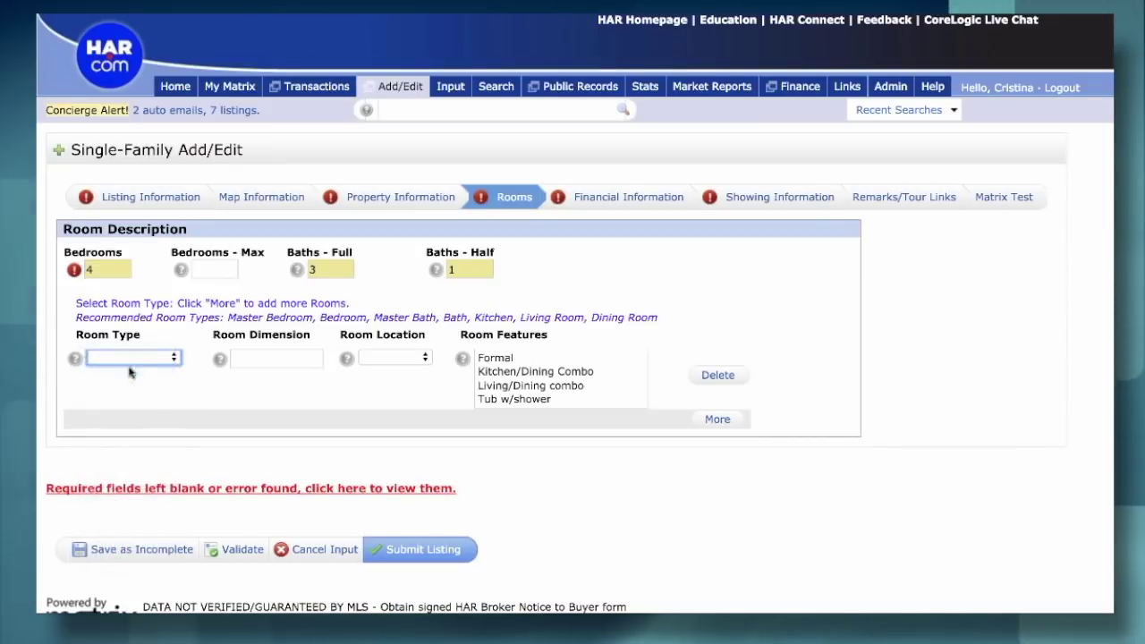
left_click(269, 351)
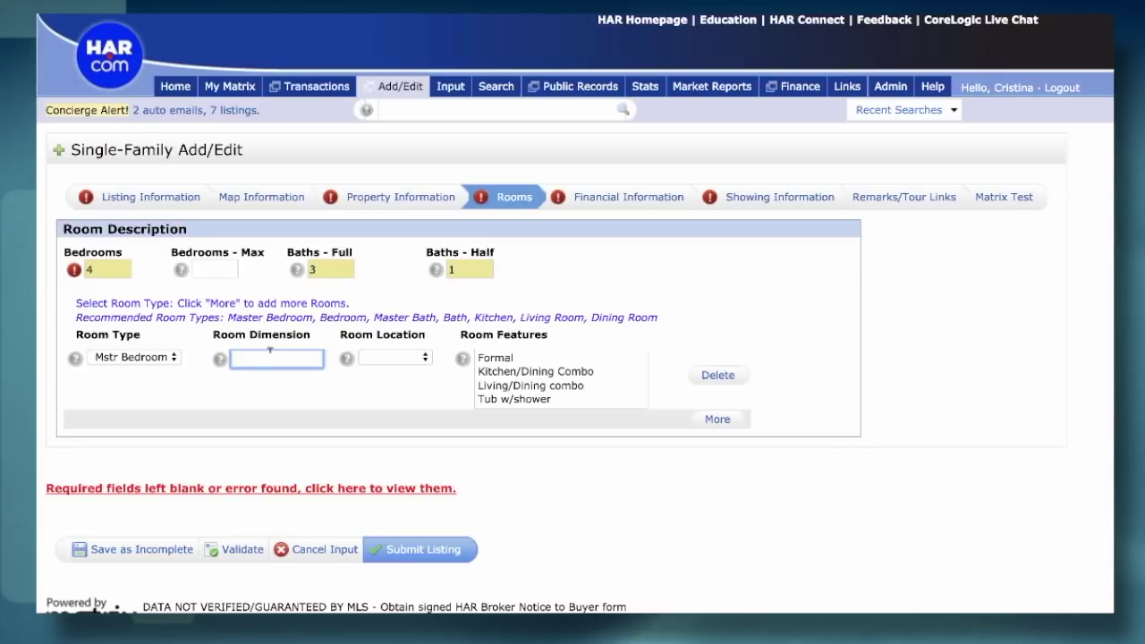
type("20x20")
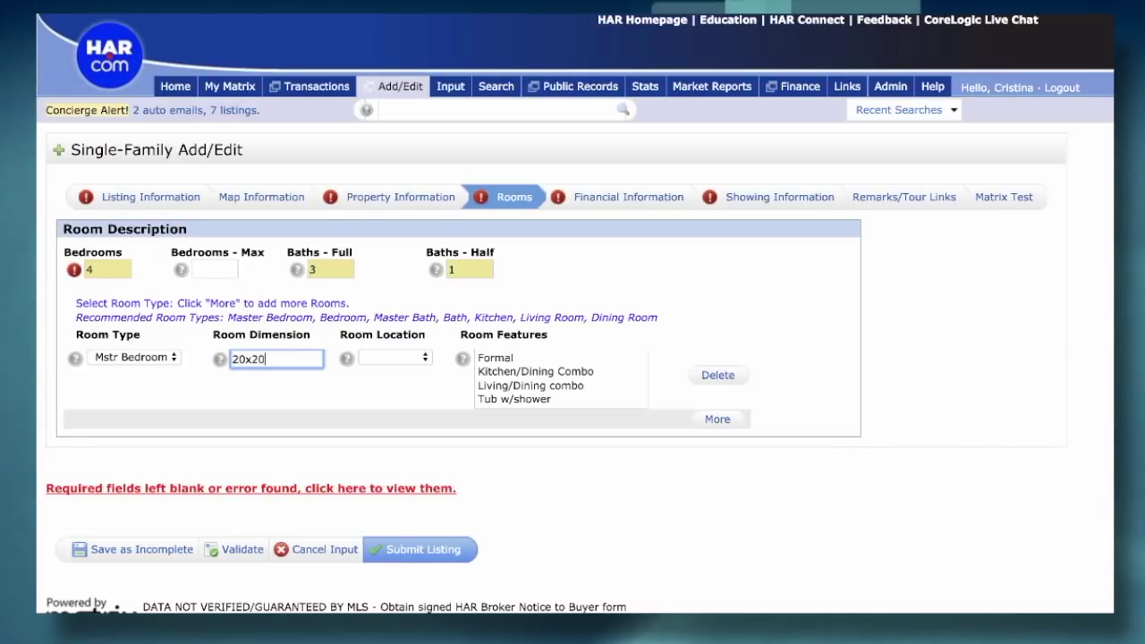
key("Tab")
left_click(372, 360)
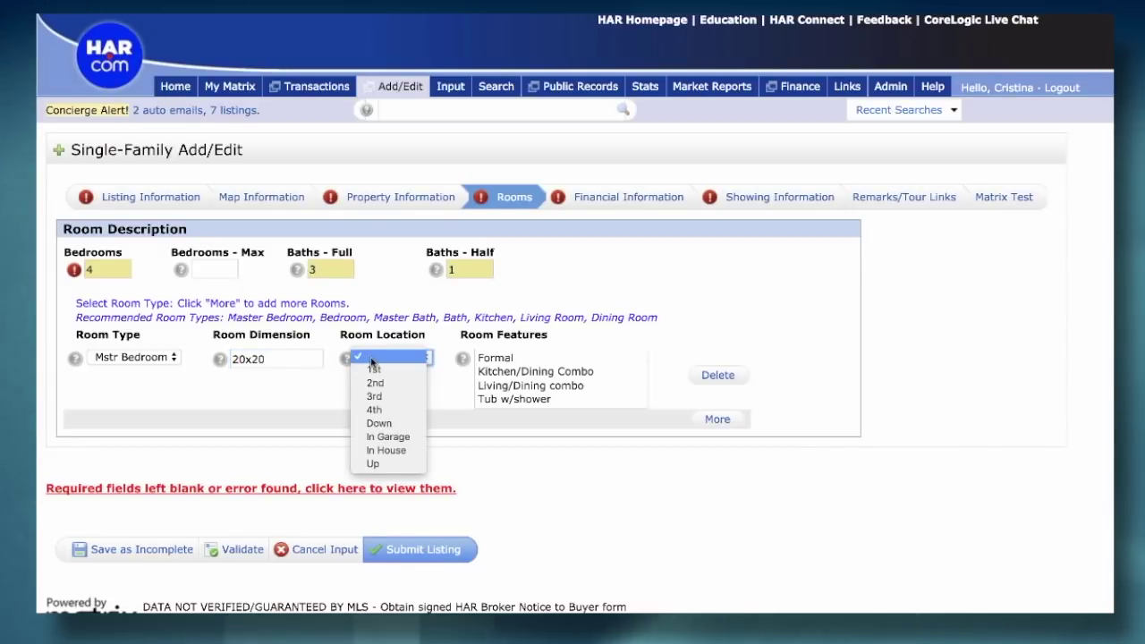
key("Escape")
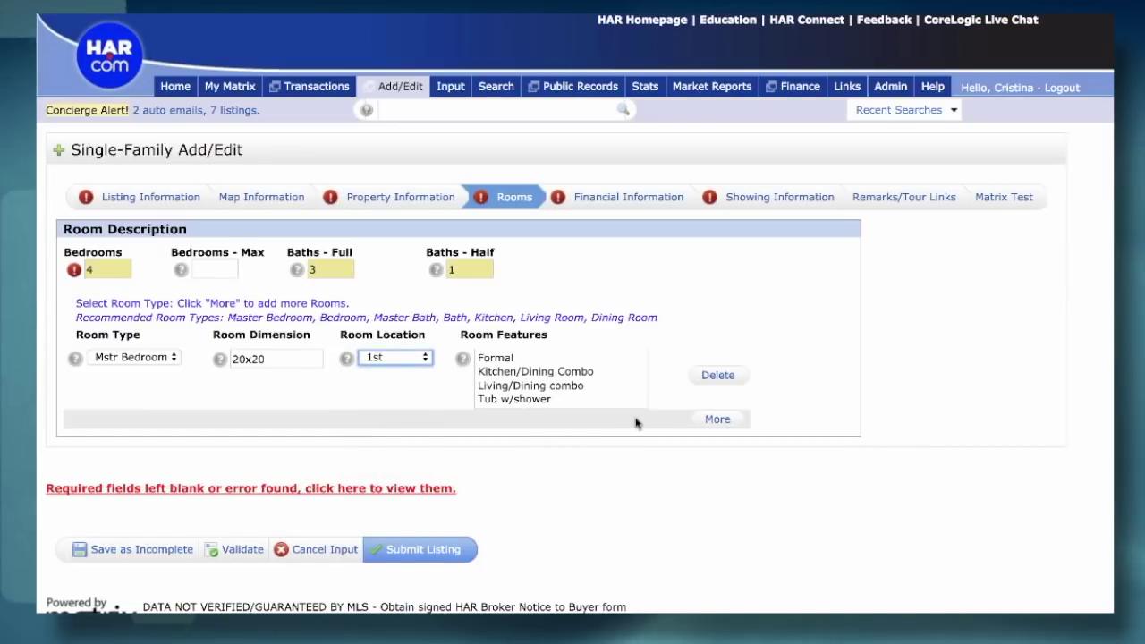
left_click(718, 419)
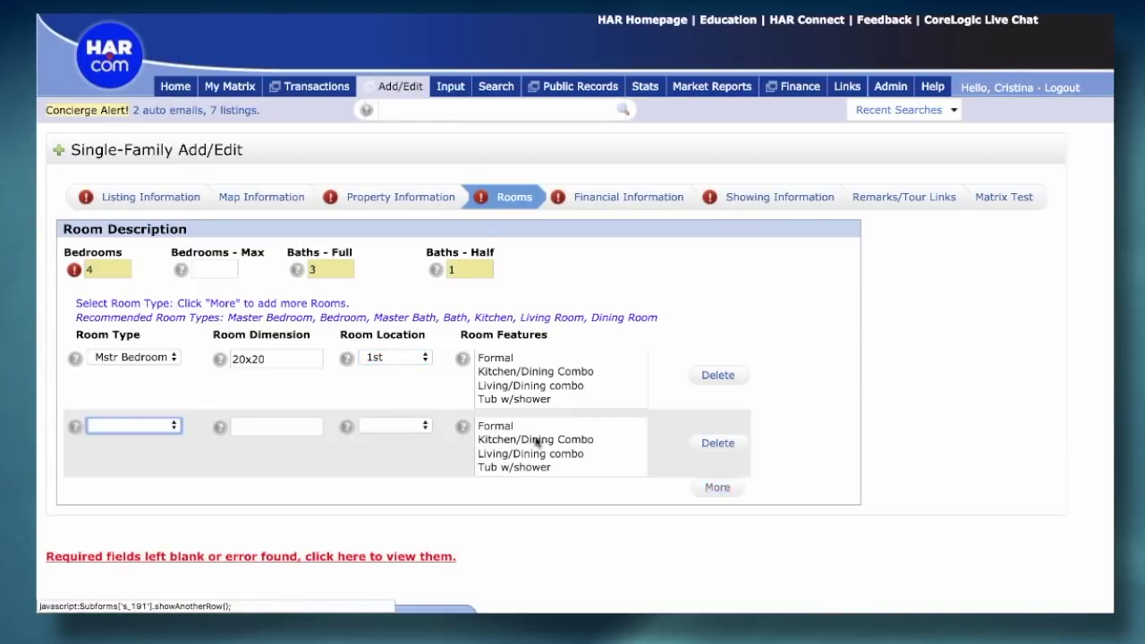
- Fill the second room row as a 15x15 Bedroom on the 2nd floor
left_click(117, 426)
left_click(106, 447)
left_click(270, 418)
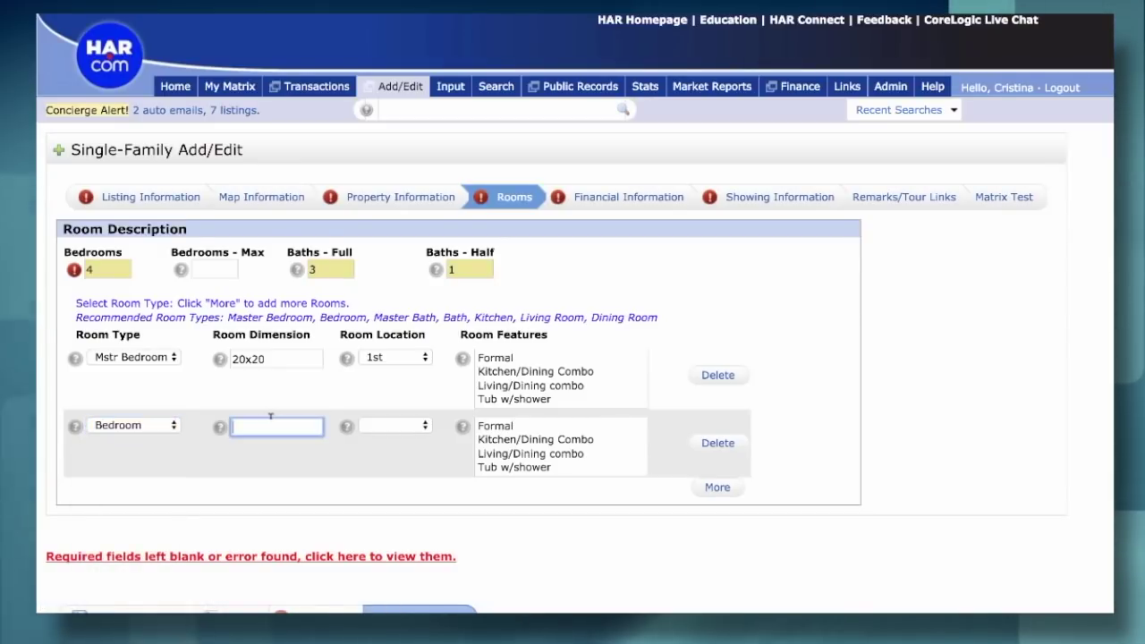
type("15x15")
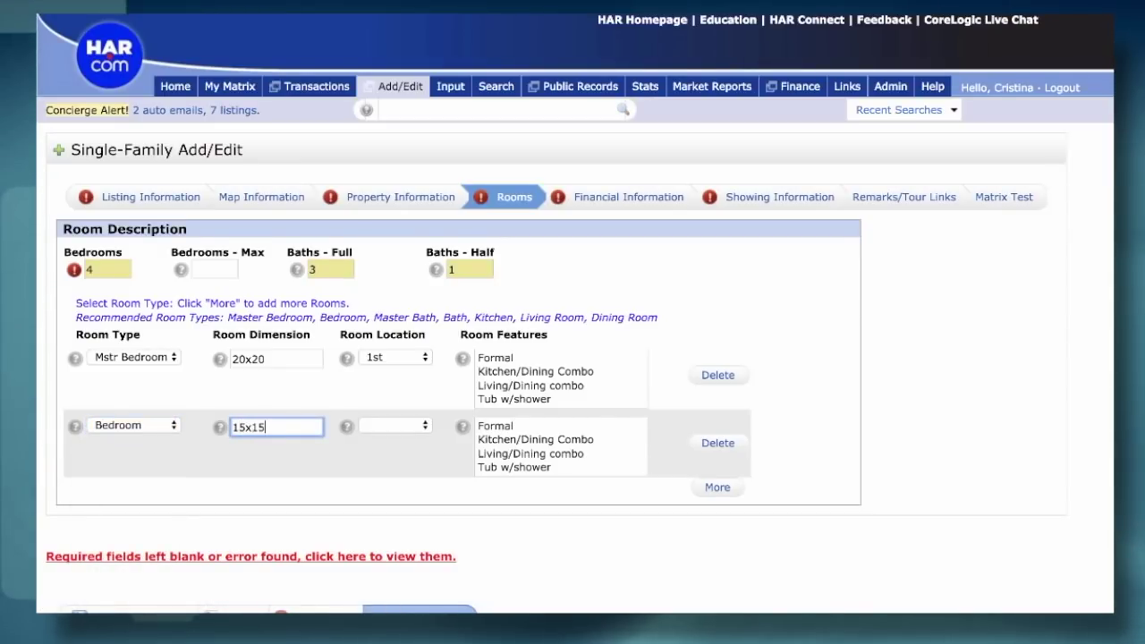
left_click(394, 426)
left_click(390, 450)
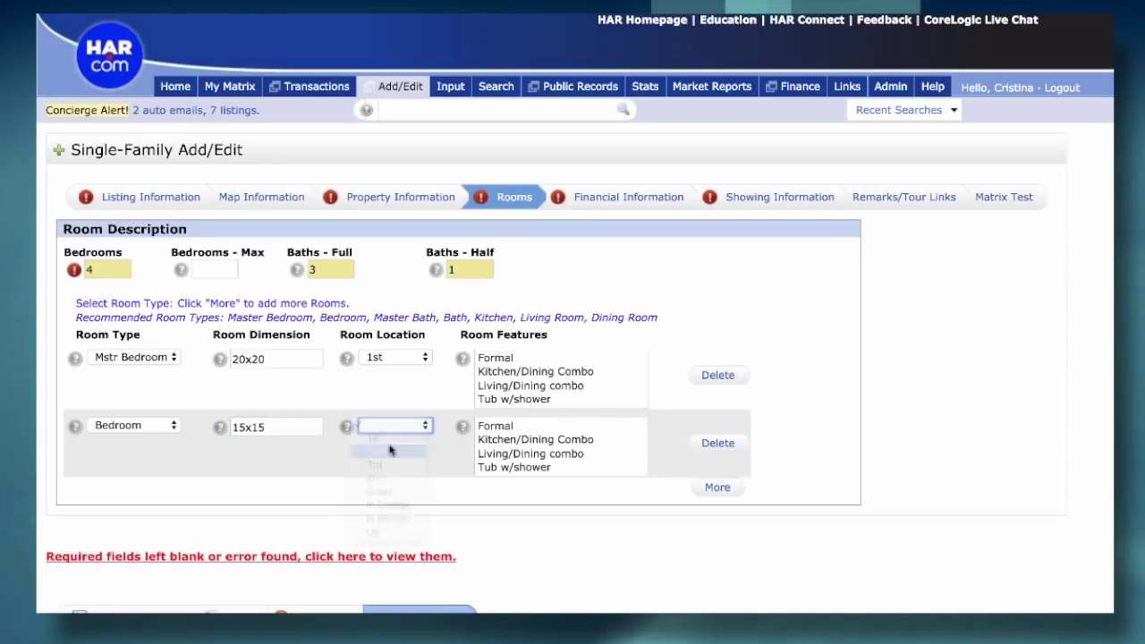
- Add a third room row as a 10x10 Mstr Bath on the 1st floor
left_click(725, 490)
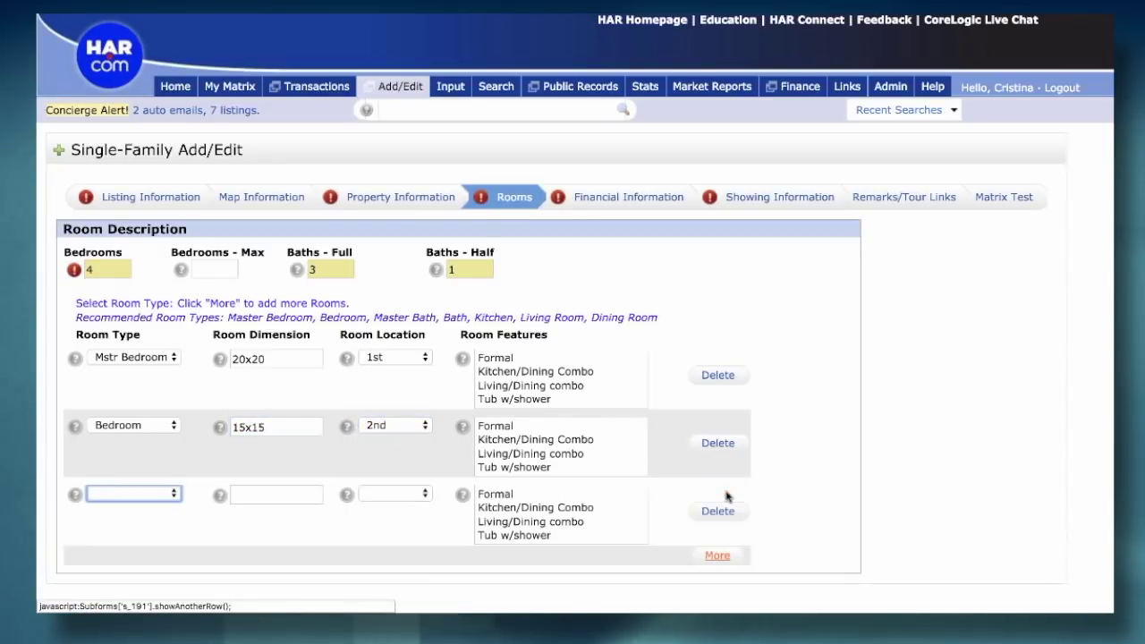
left_click(137, 502)
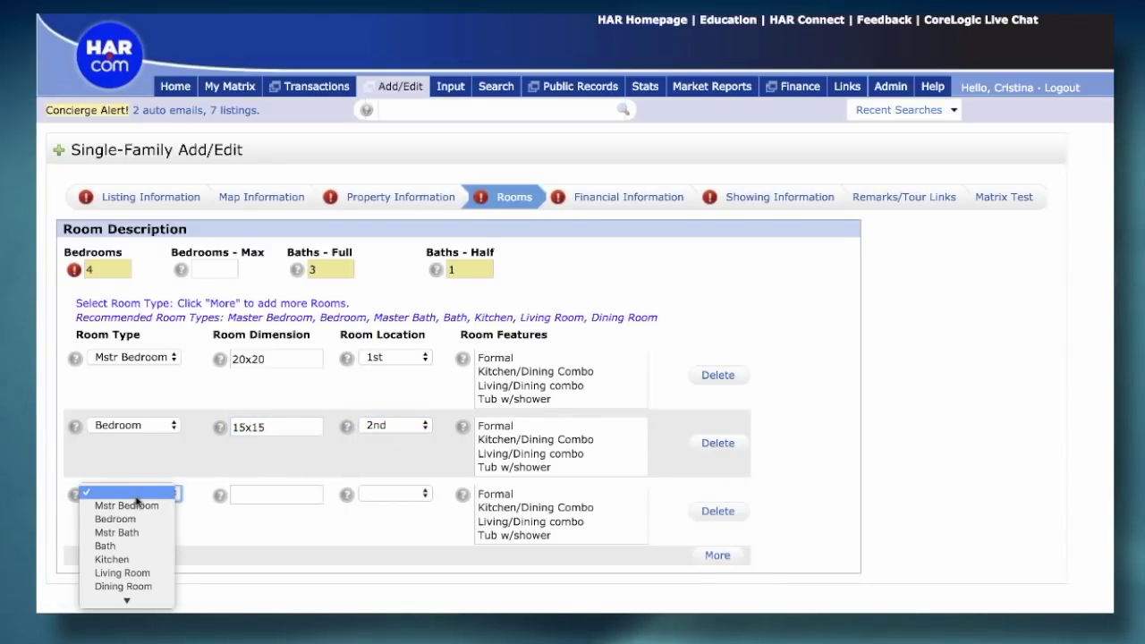
left_click(127, 534)
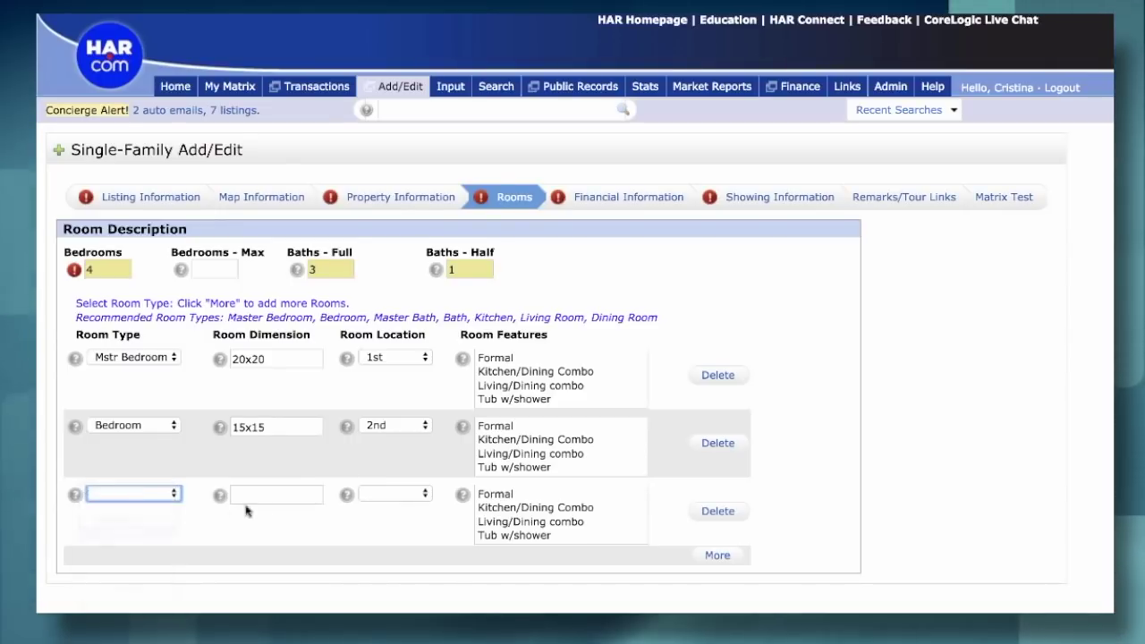
left_click(240, 495)
type("10x10")
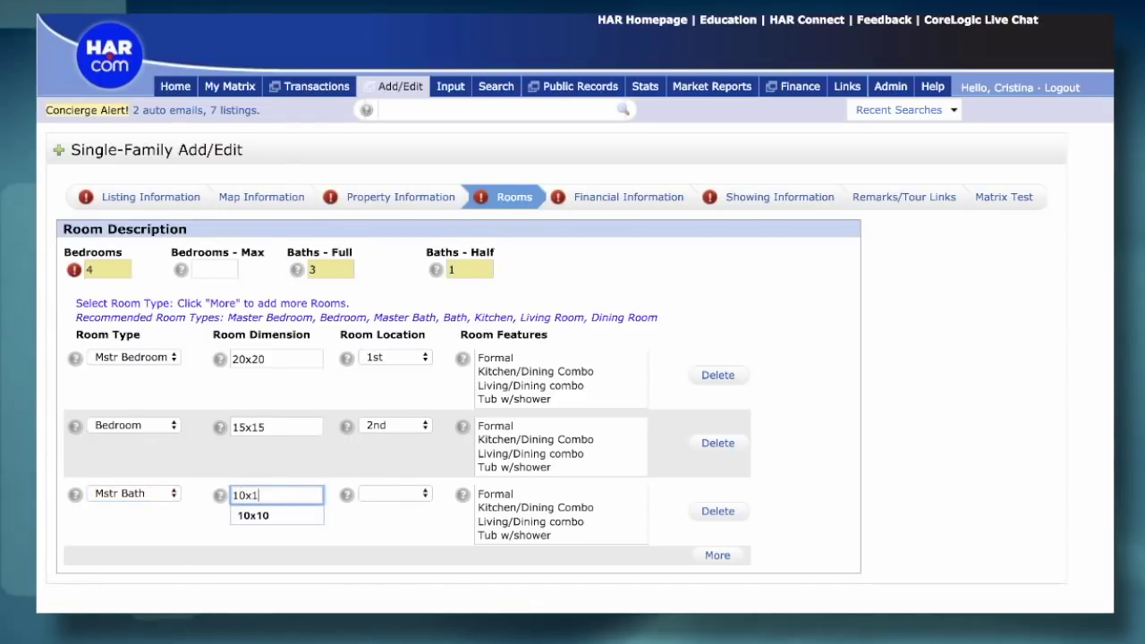
left_click(397, 493)
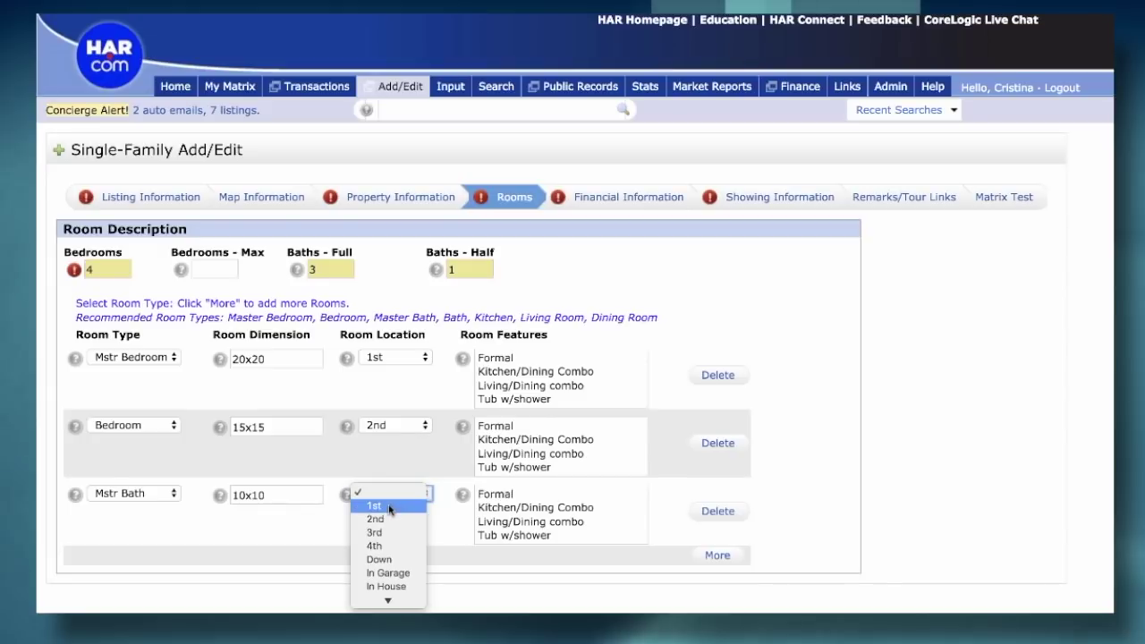
left_click(374, 505)
scroll(558, 536, "down", 2)
scroll(558, 544, "down", 1)
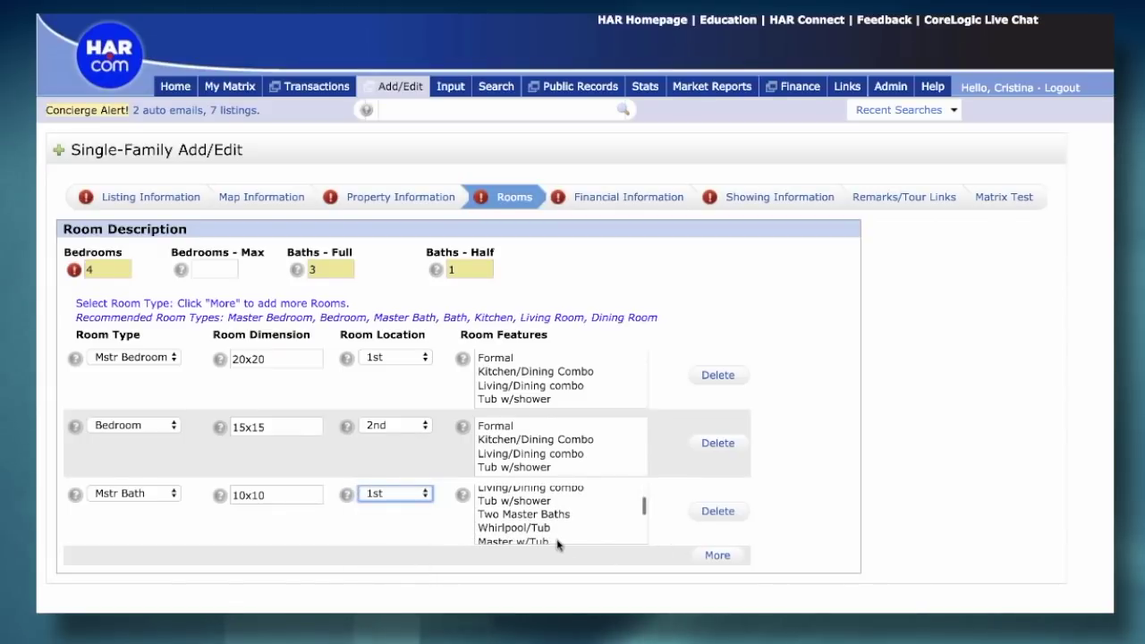
scroll(544, 530, "down", 2)
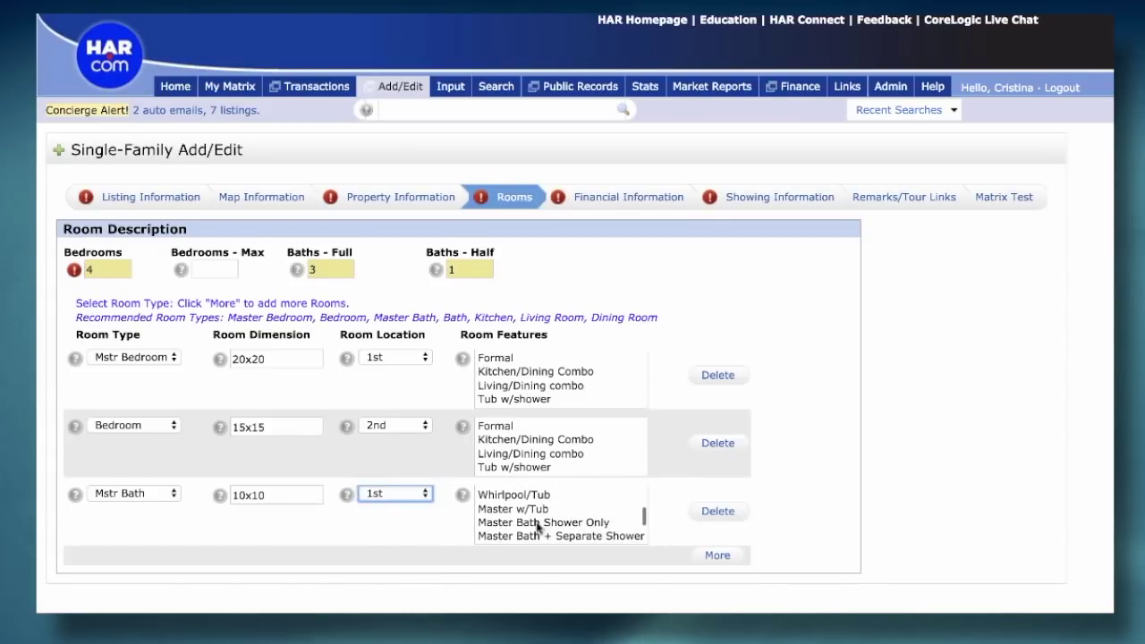
- Tick the Master Bath + Separate Shower feature and save the listing as Incomplete
left_click(544, 536)
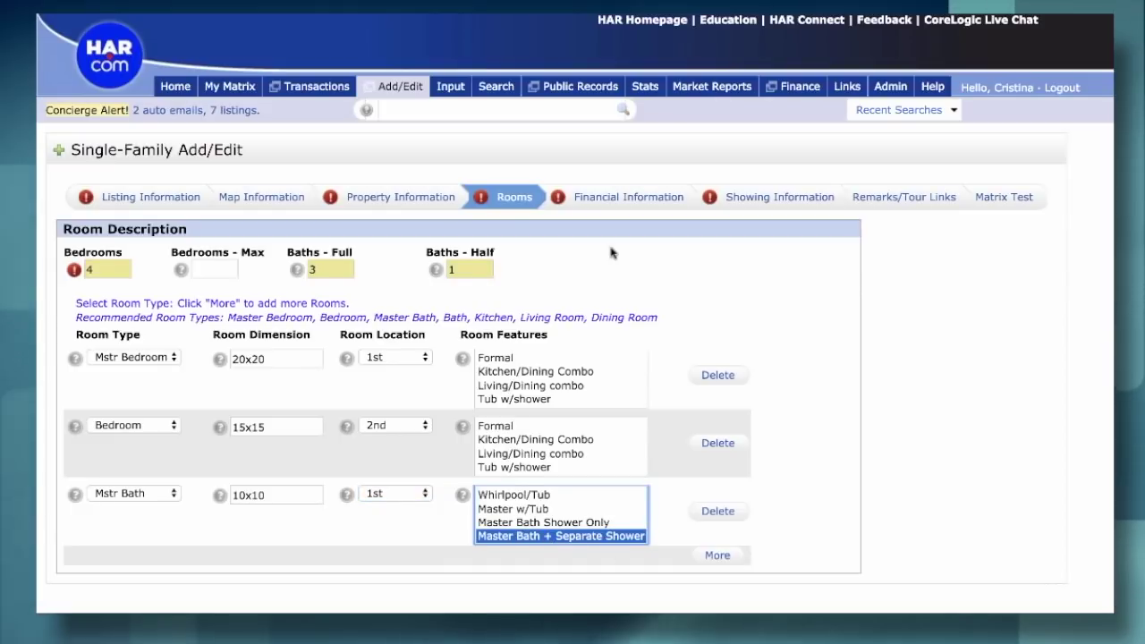
scroll(611, 253, "down", 3)
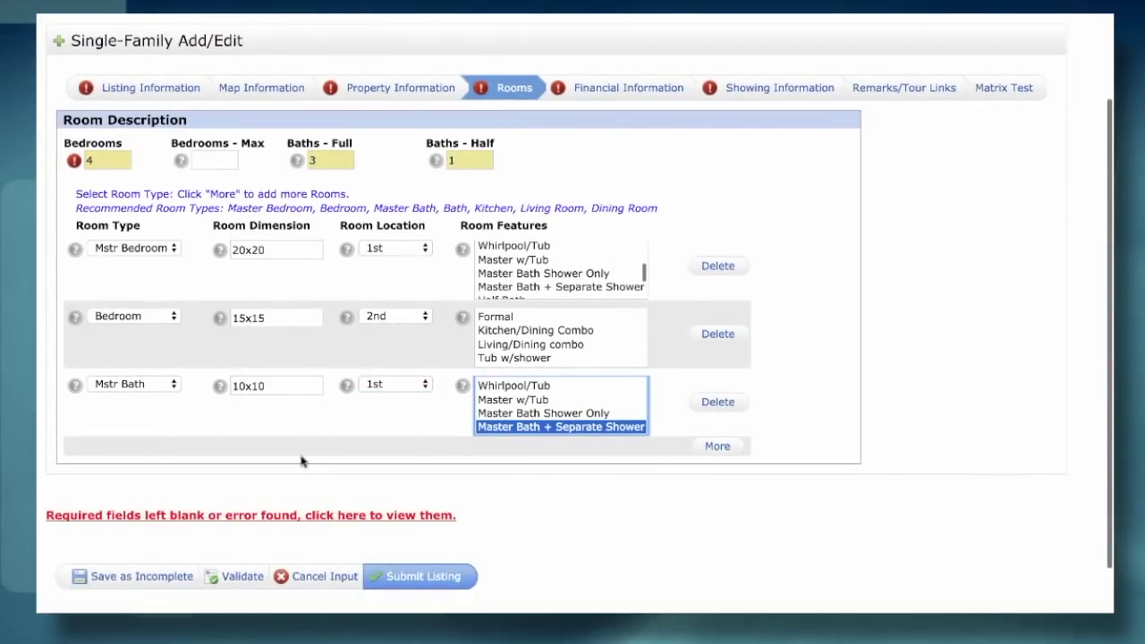
left_click(123, 583)
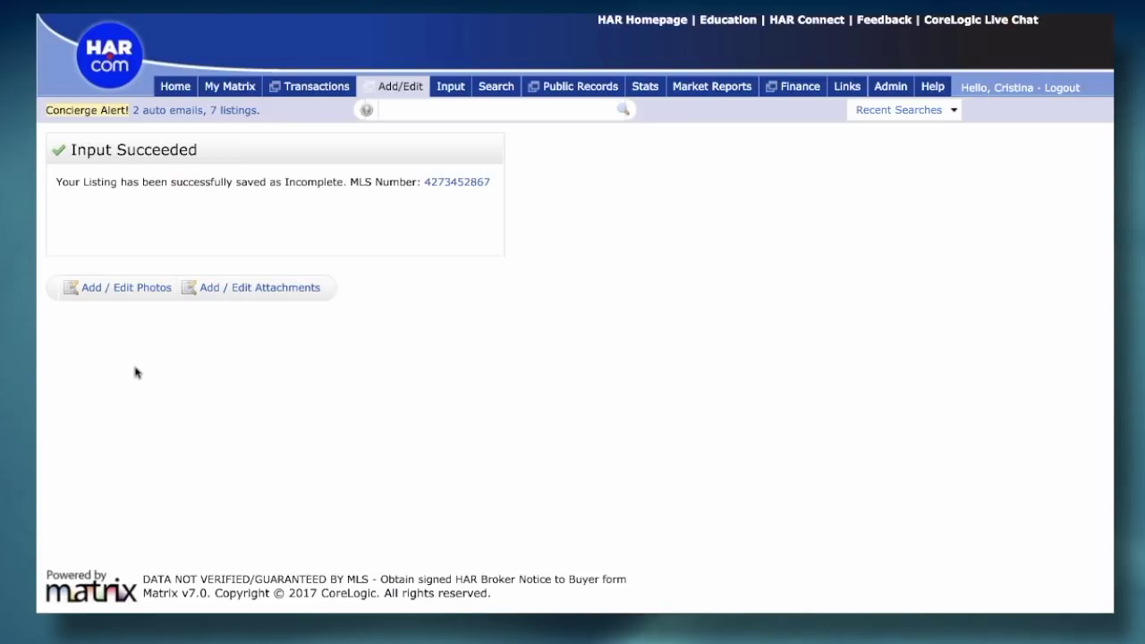
left_click(109, 288)
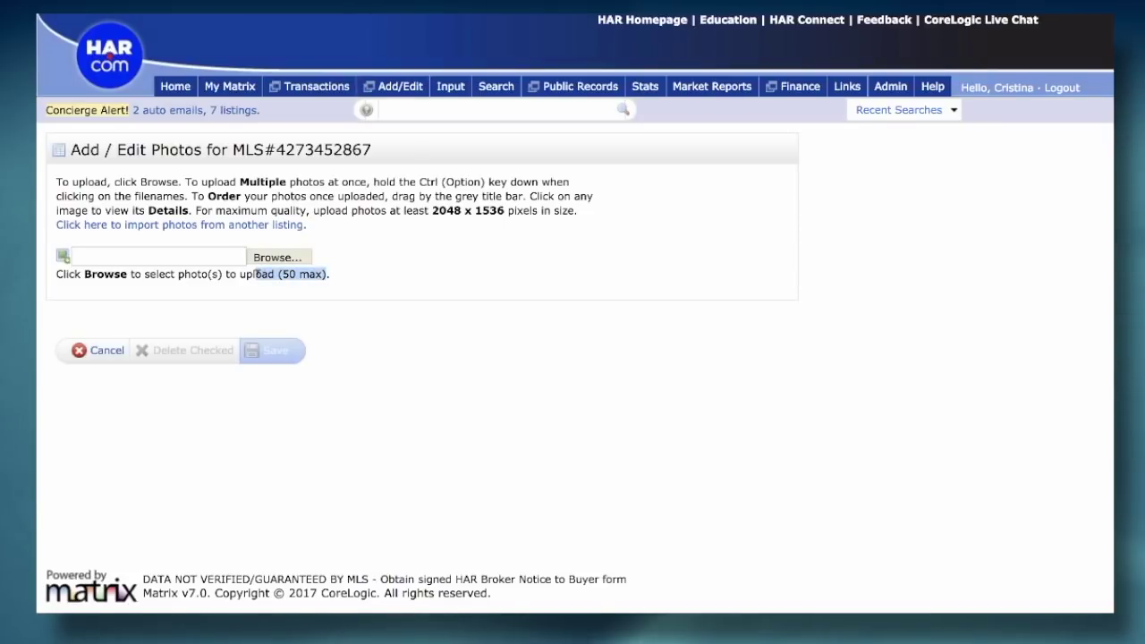
- Browse to SMGoodPR.jpg and upload it into the Primary photo slot
left_click(280, 258)
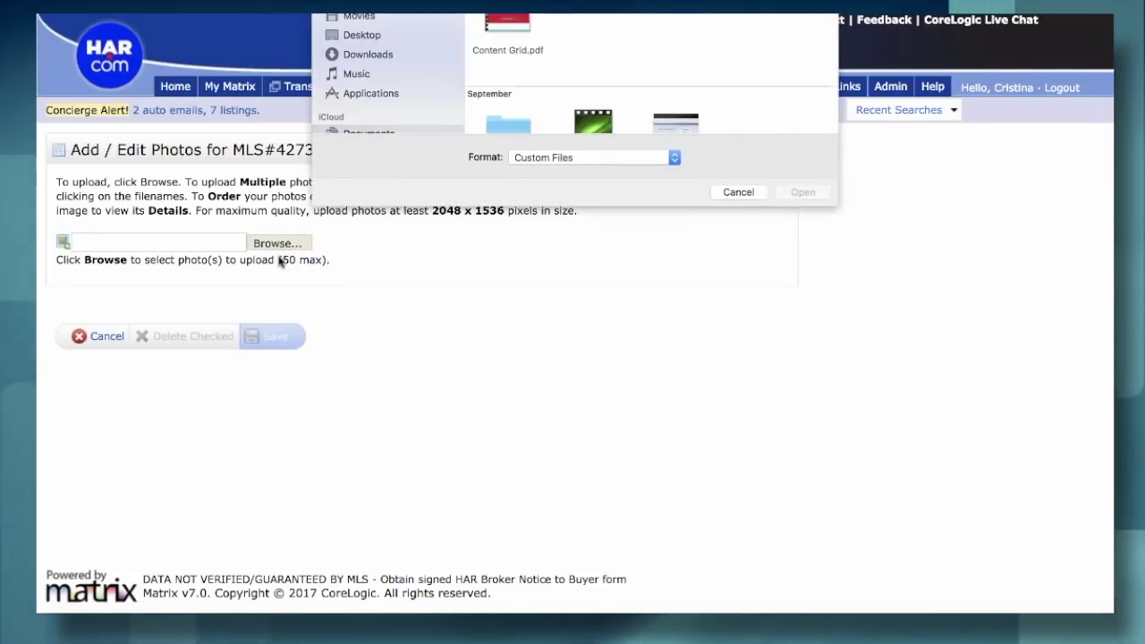
scroll(511, 115, "down", 5)
scroll(511, 115, "down", 10)
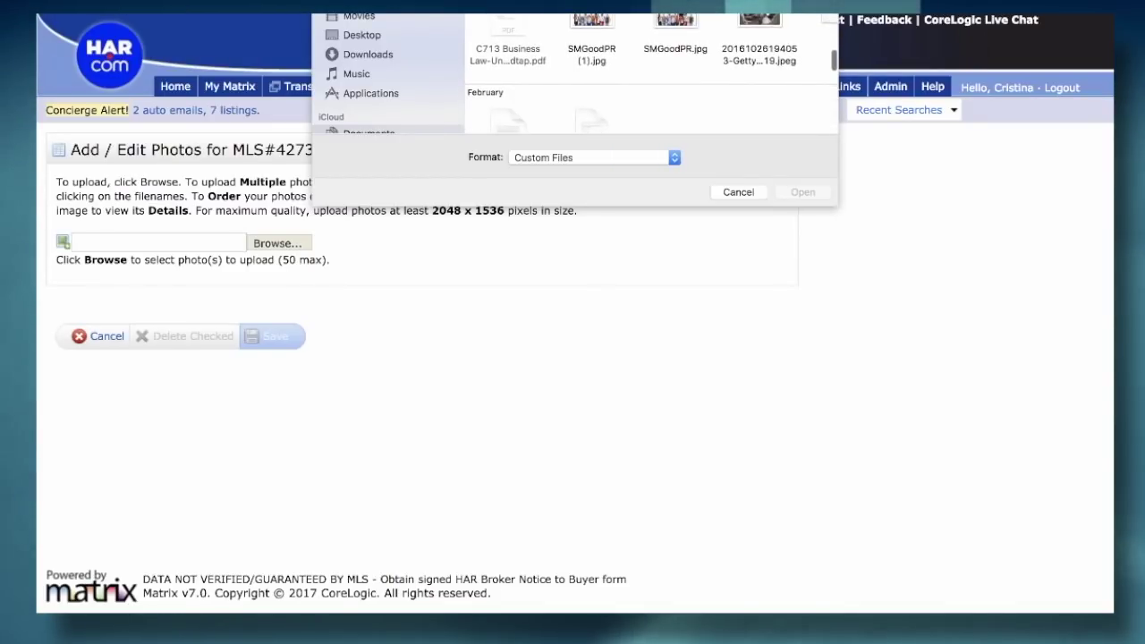
left_click(674, 30)
left_click(812, 195)
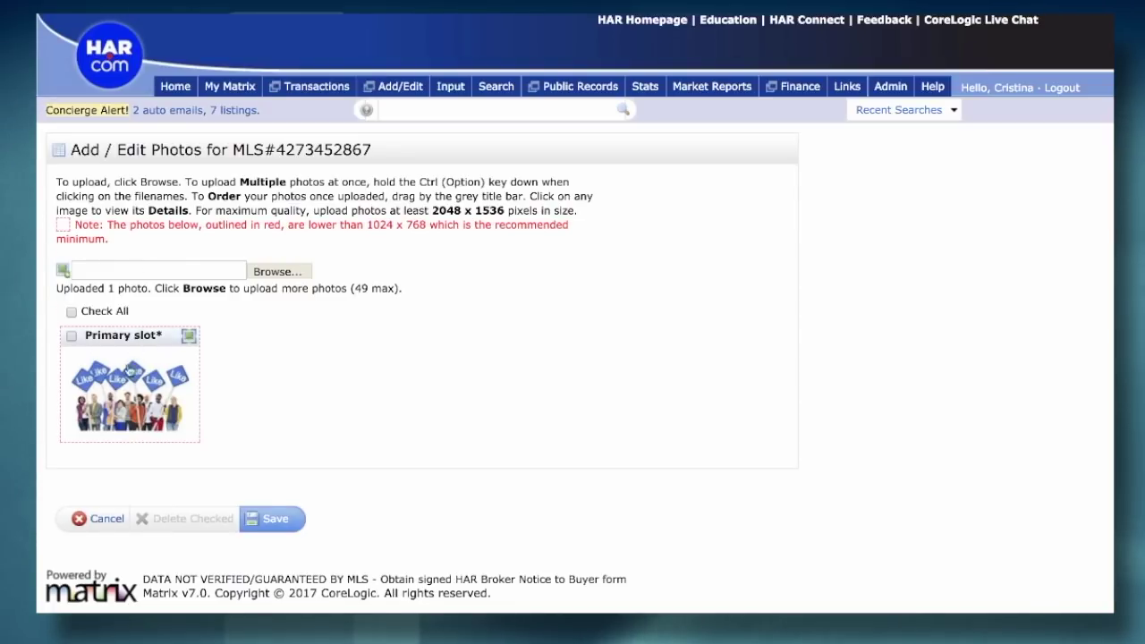
- Add the description 'Test' to the primary photo and save the photos
left_click(126, 388)
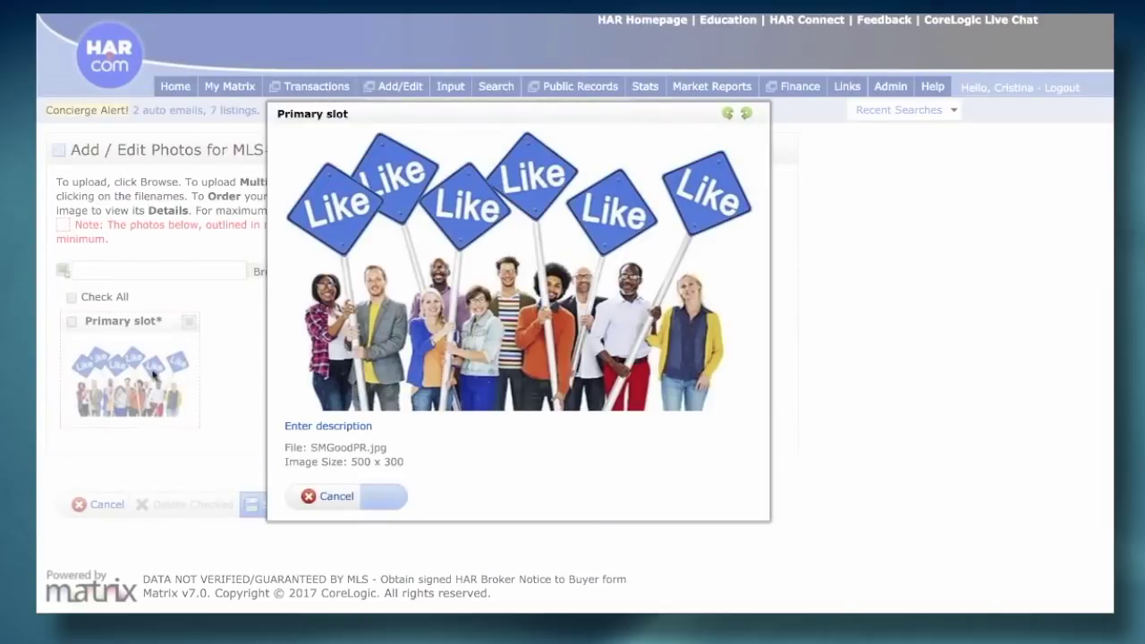
left_click(325, 422)
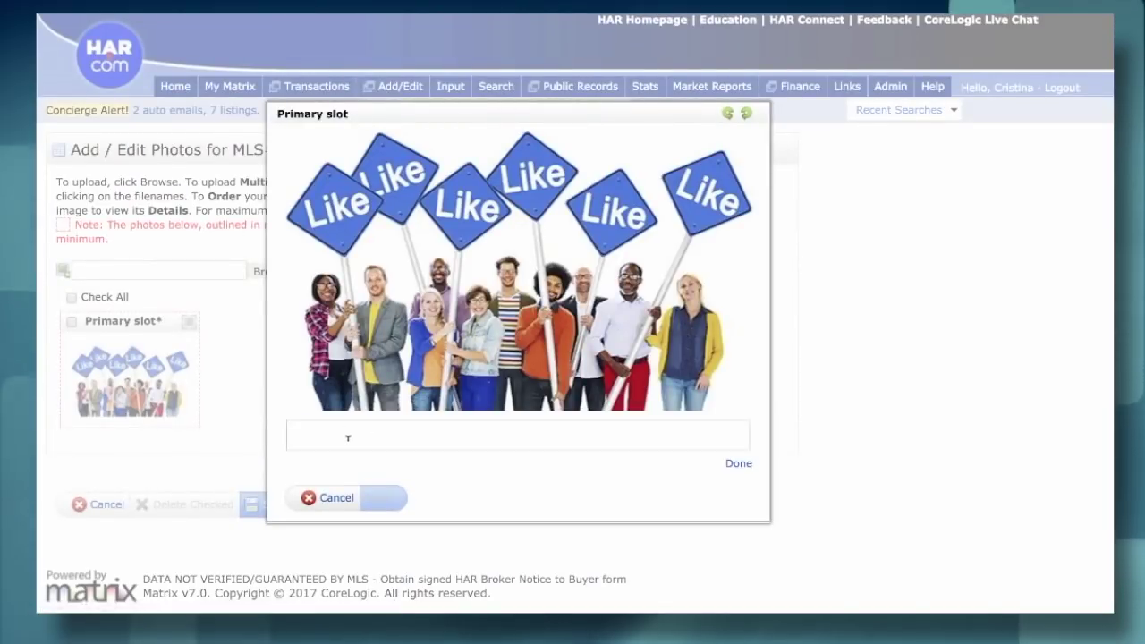
type("Test")
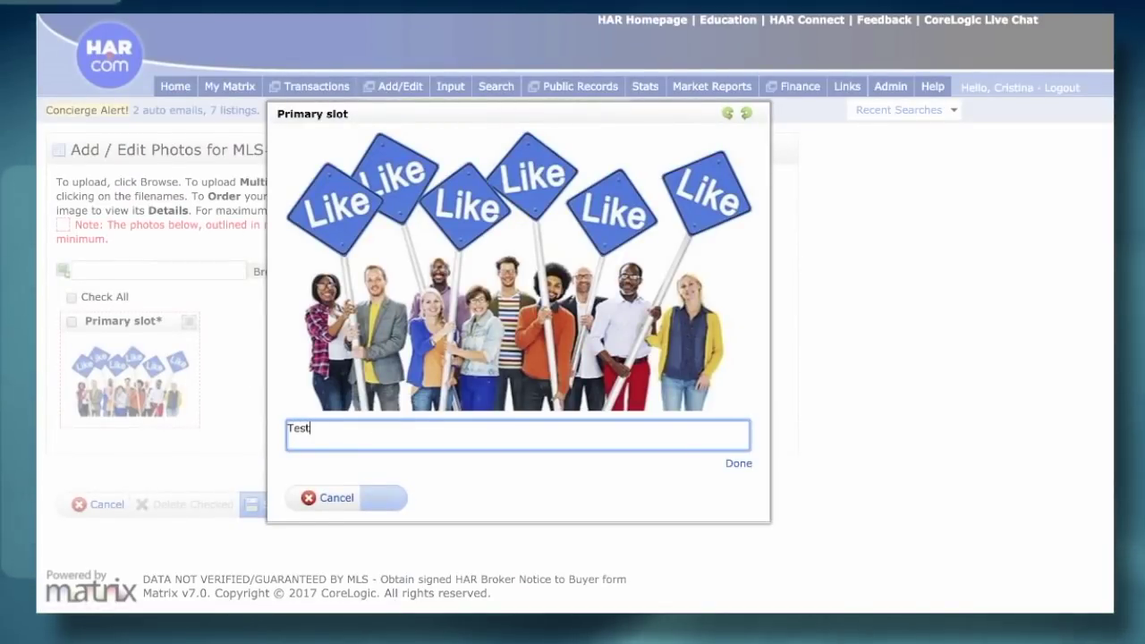
left_click(738, 464)
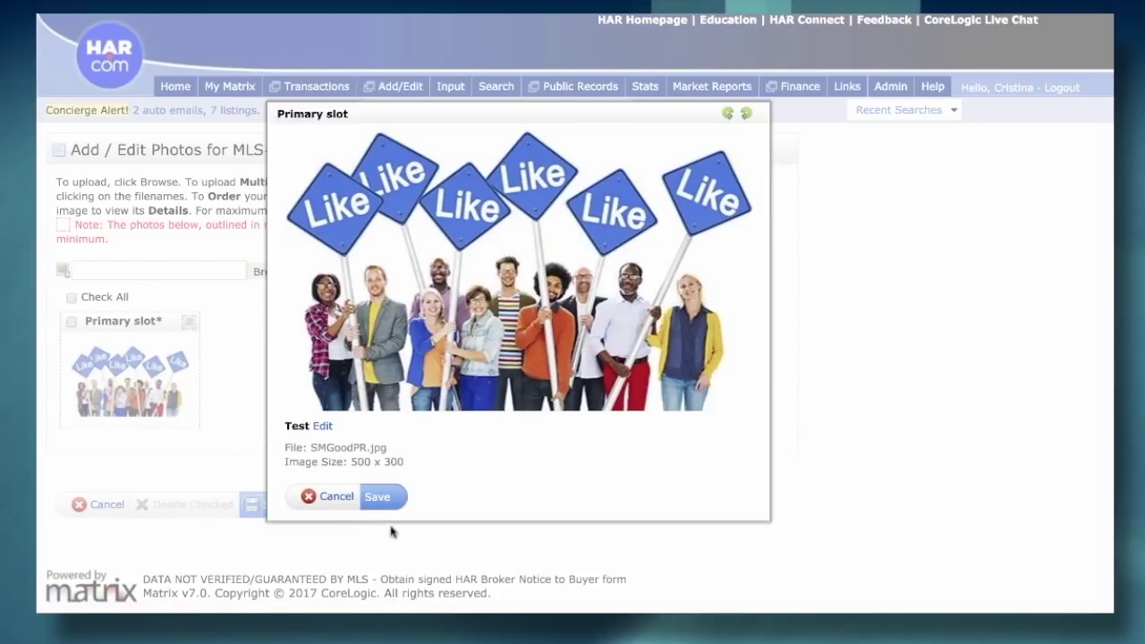
left_click(381, 498)
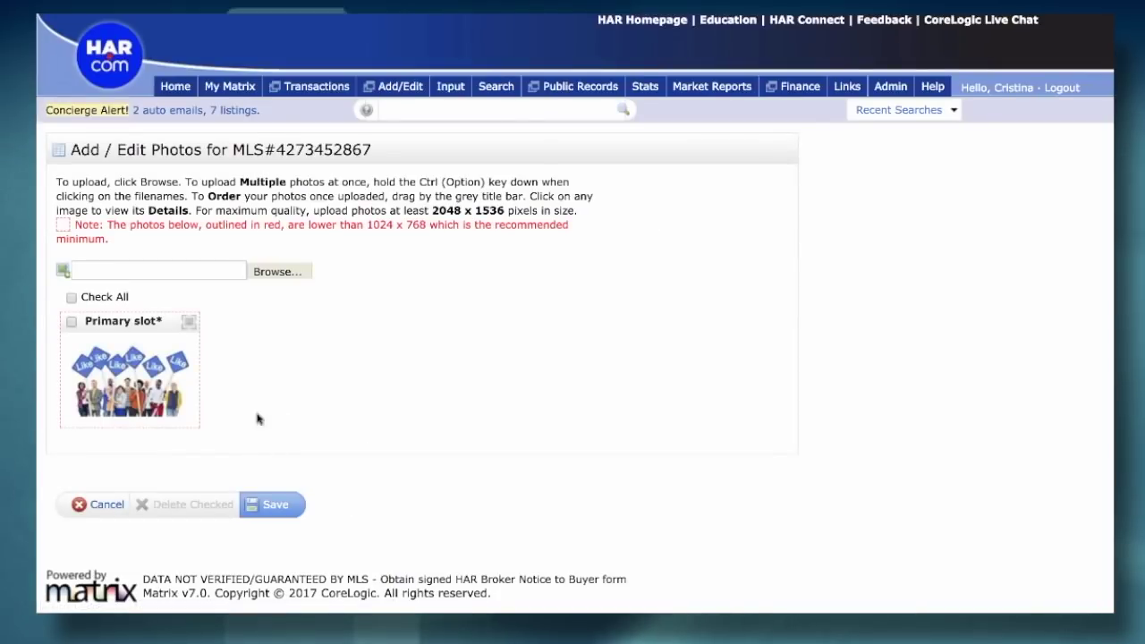
left_click(274, 506)
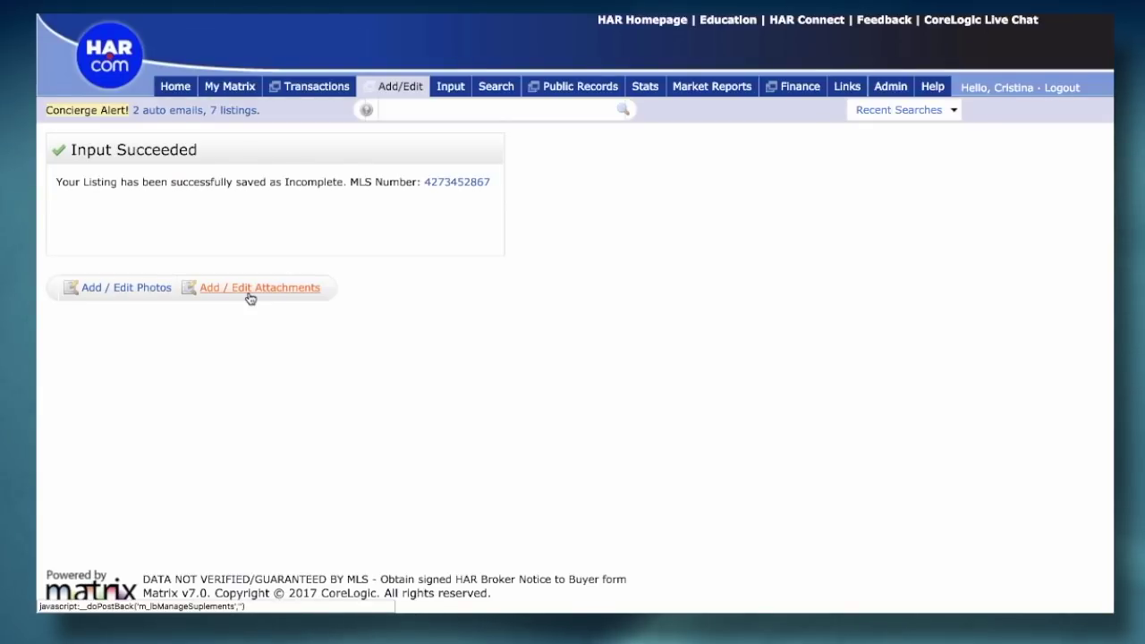
- Open Manage Attachments and enter 'Sellers Disclosure' as the attachment description
left_click(250, 296)
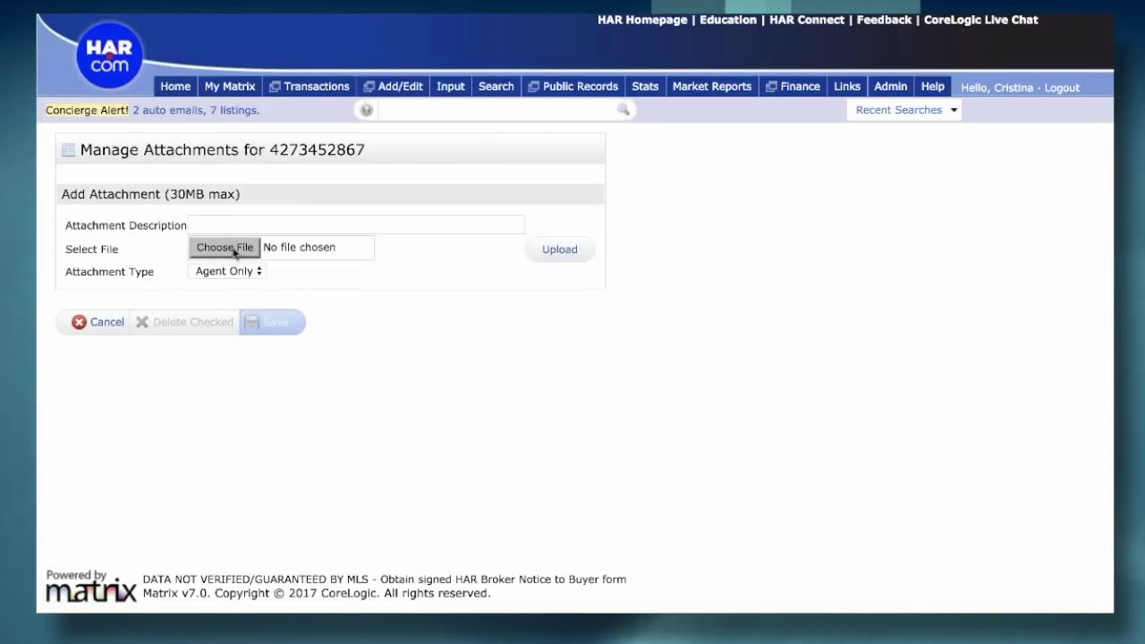
left_click(217, 222)
type("Sellers Disclosure")
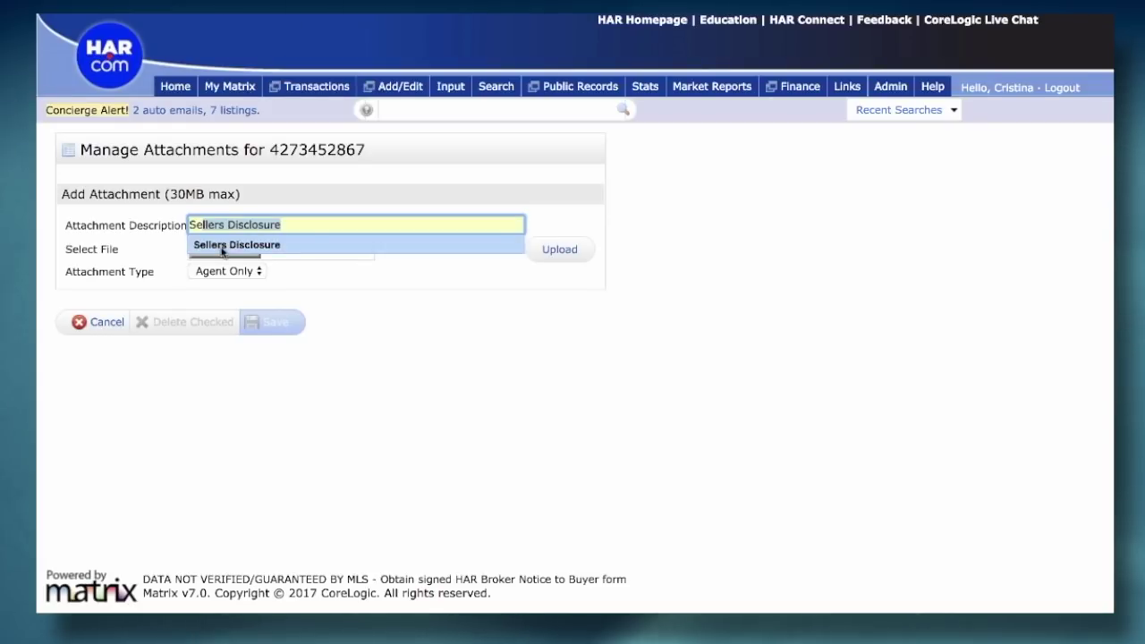
left_click(222, 248)
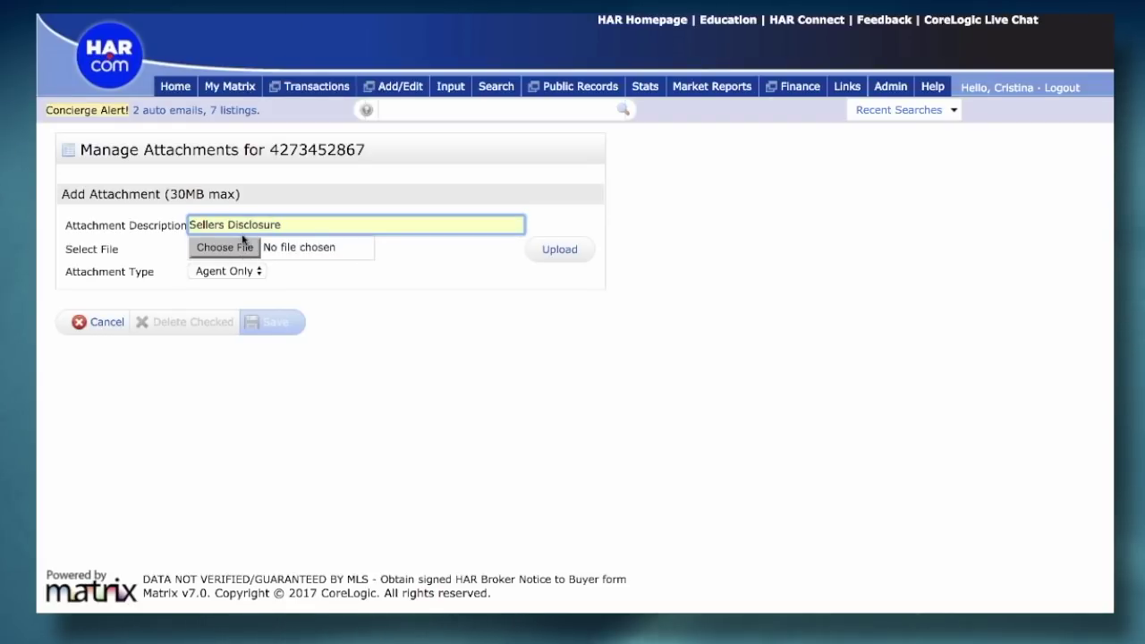
- Choose the Seller's Disclosures PDF and upload it as an agent-only attachment
left_click(223, 250)
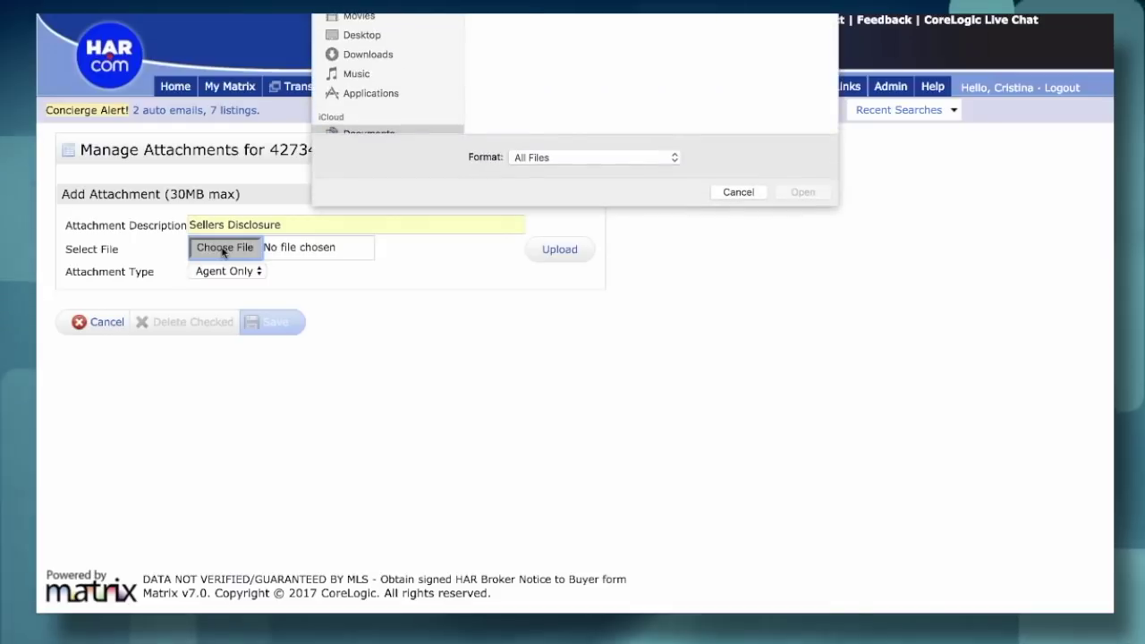
scroll(626, 110, "down", 5)
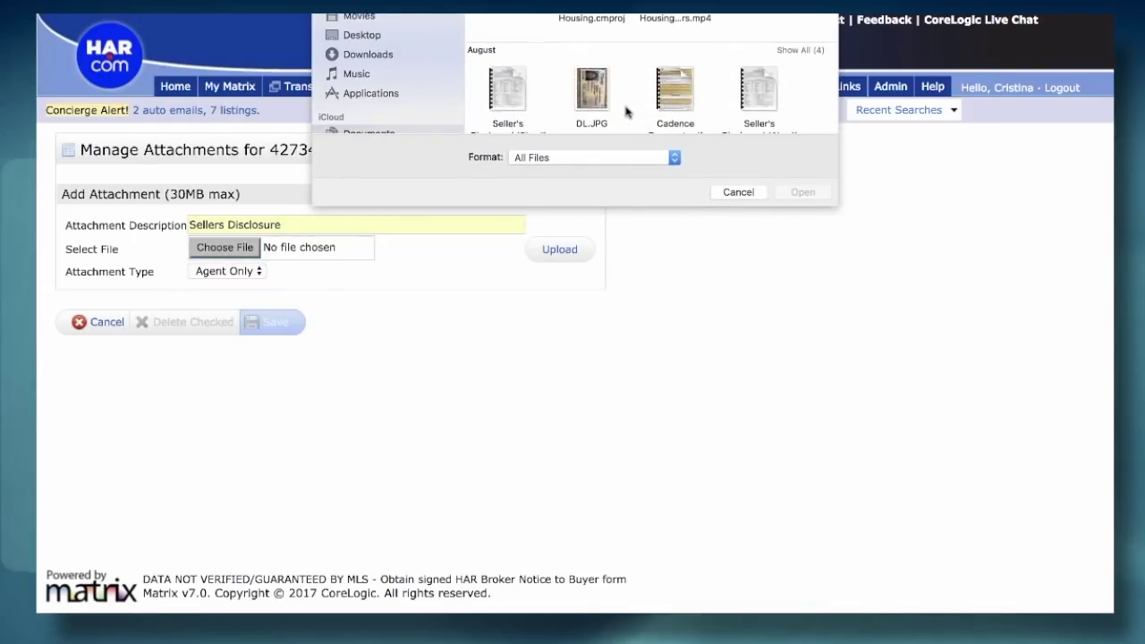
left_click(503, 89)
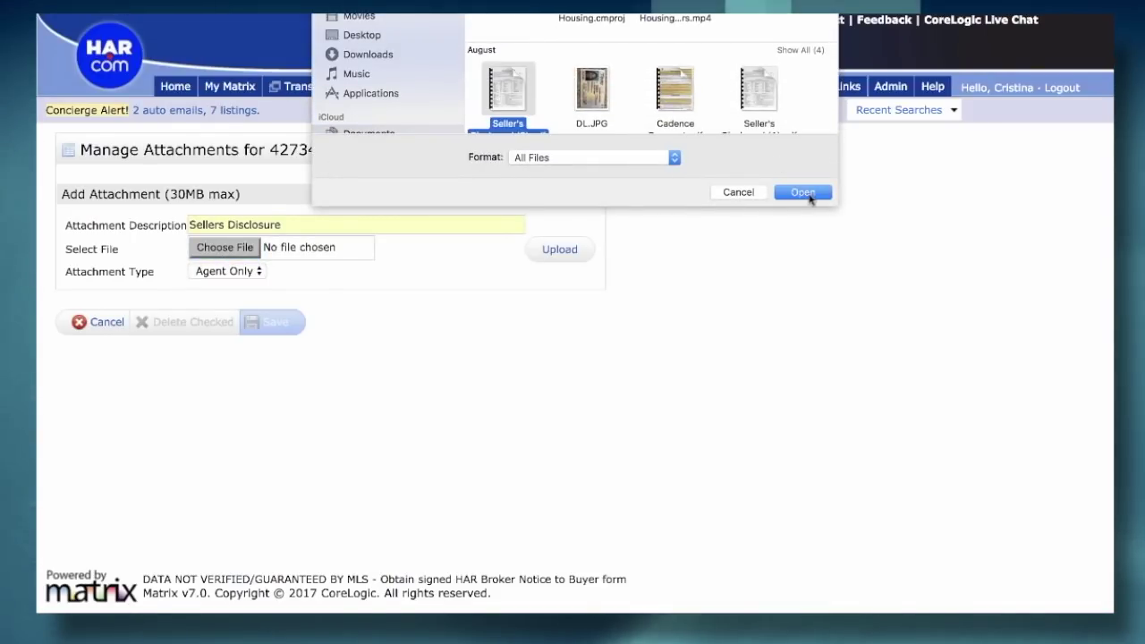
left_click(803, 193)
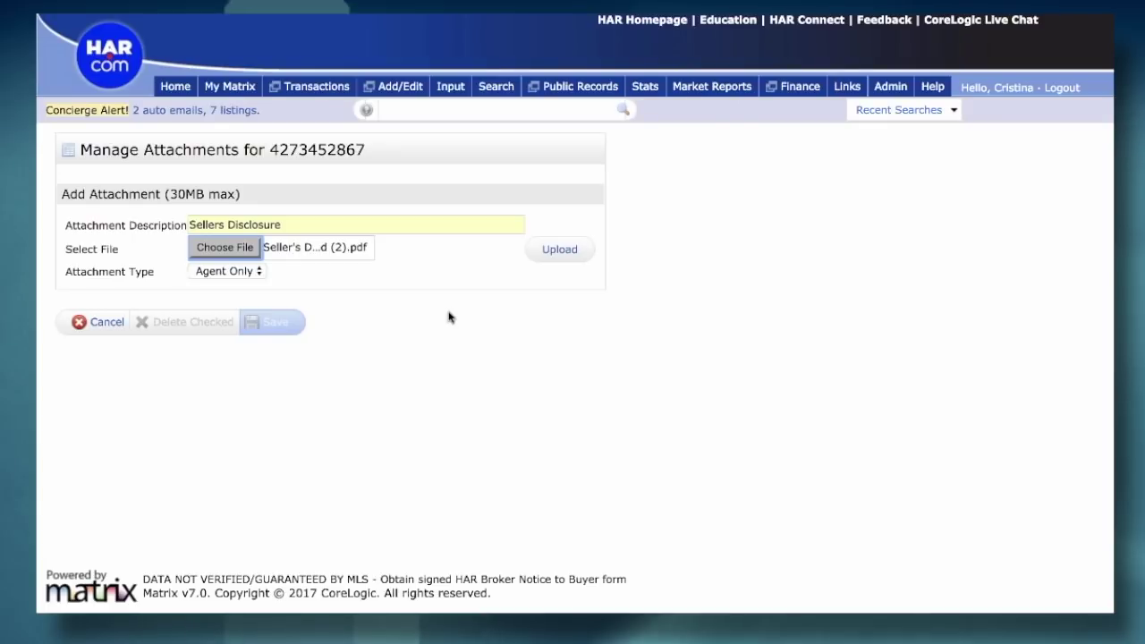
left_click(559, 250)
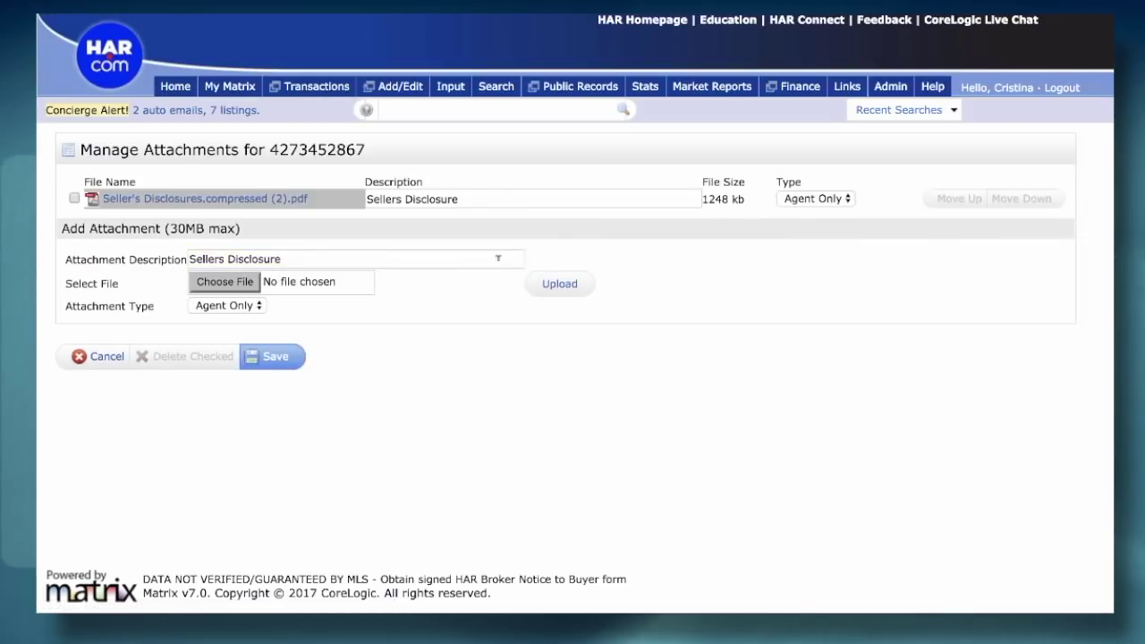
- Change the attachment description to MUD without adding a file, then save the attachments
triple_click(296, 258)
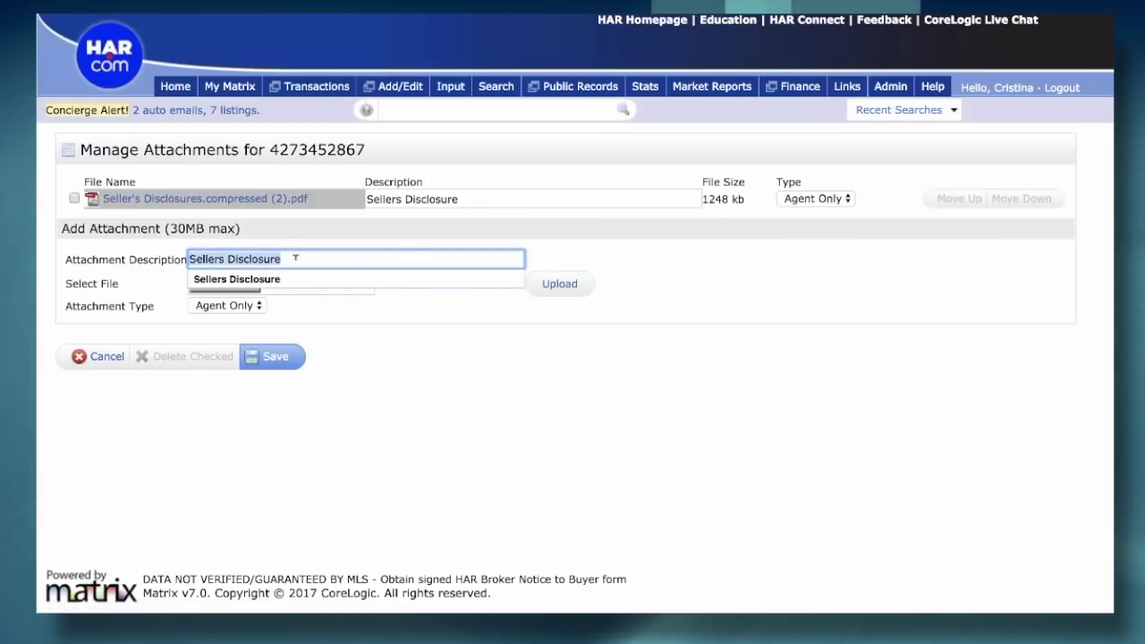
type("Mu")
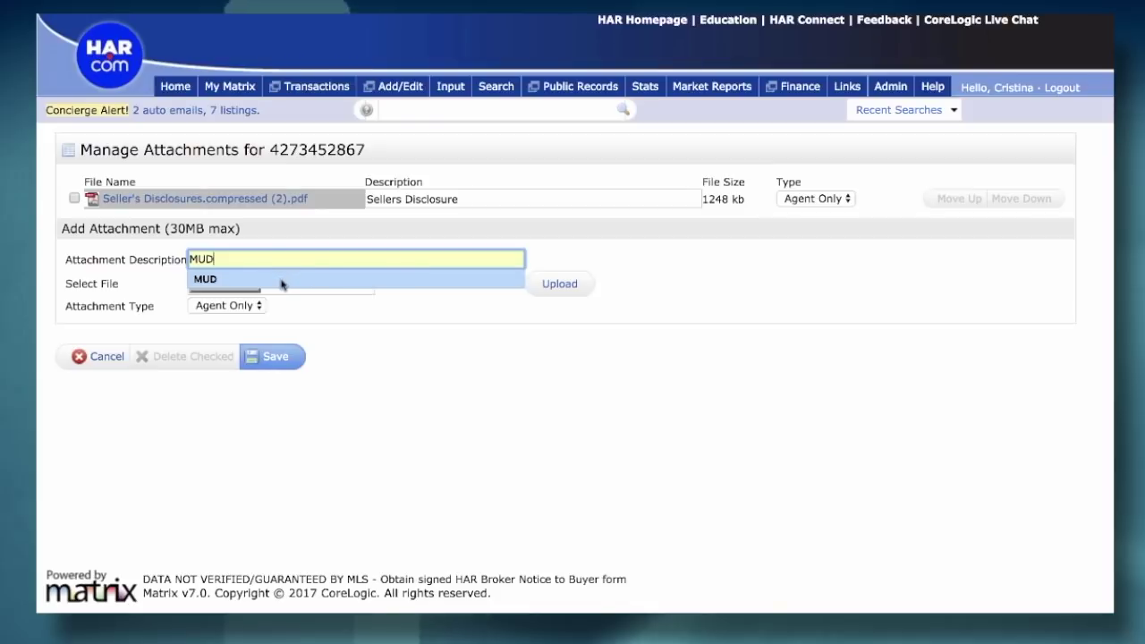
left_click(281, 283)
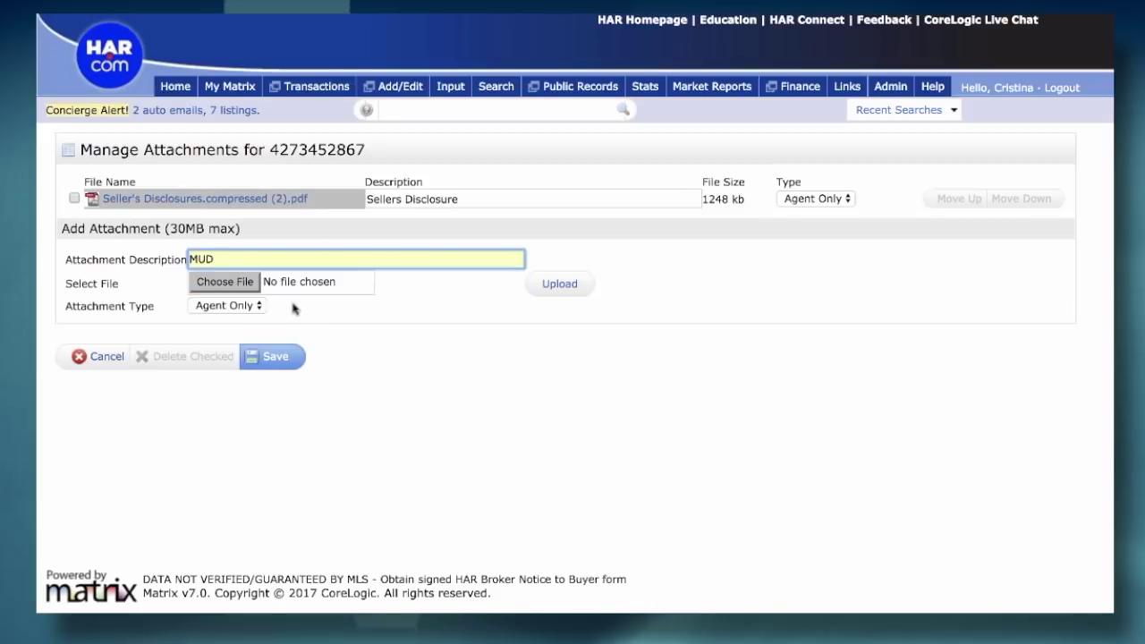
left_click(235, 288)
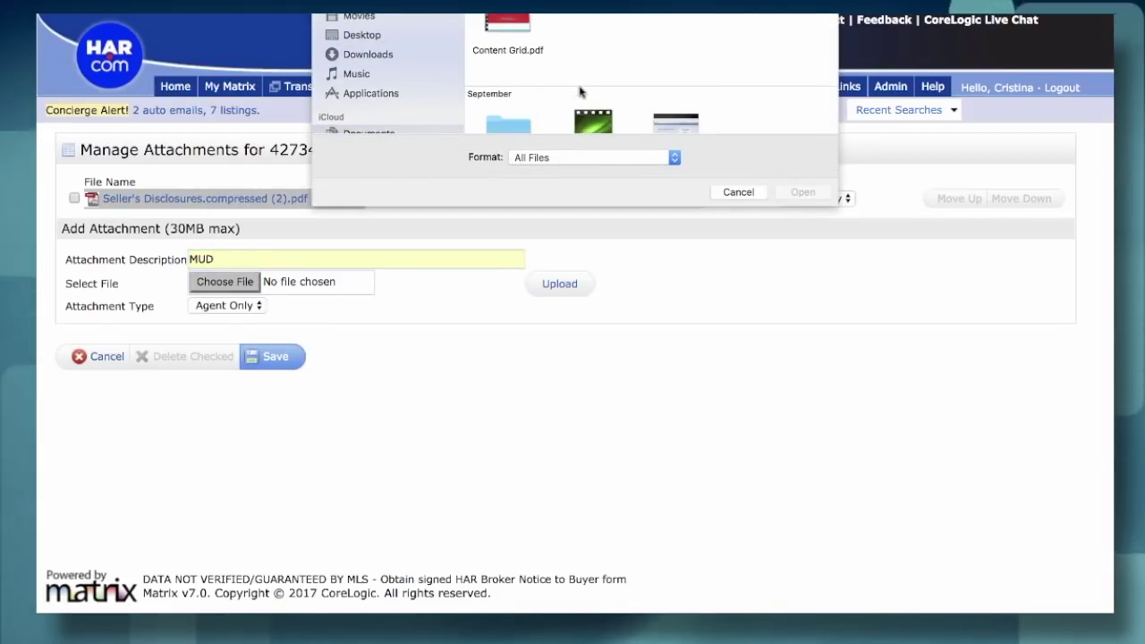
left_click(738, 192)
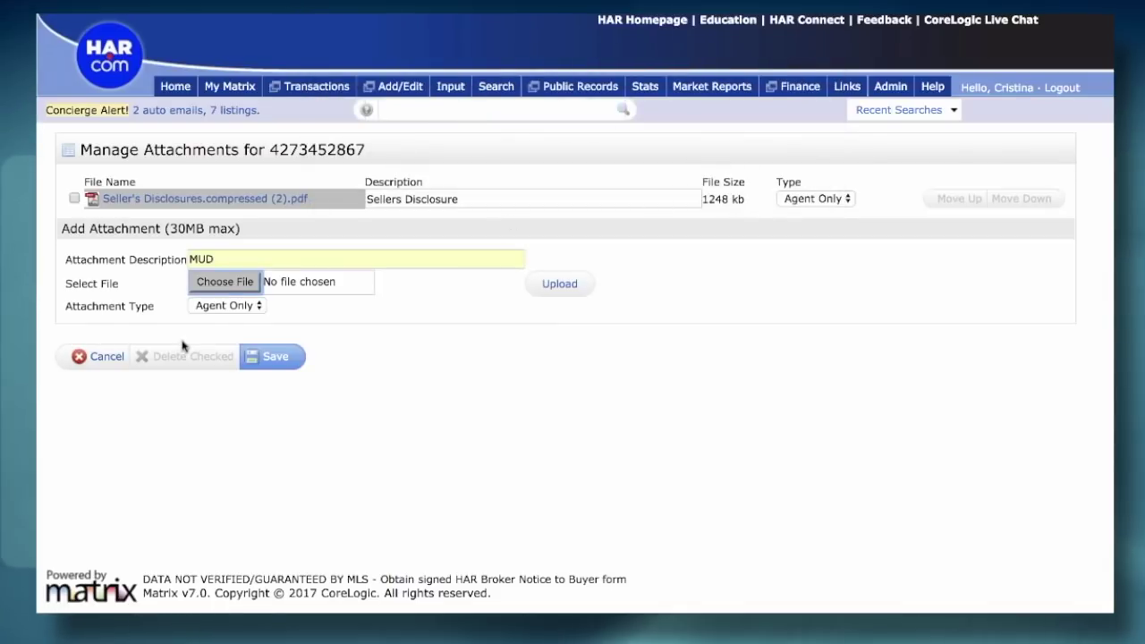
left_click(263, 362)
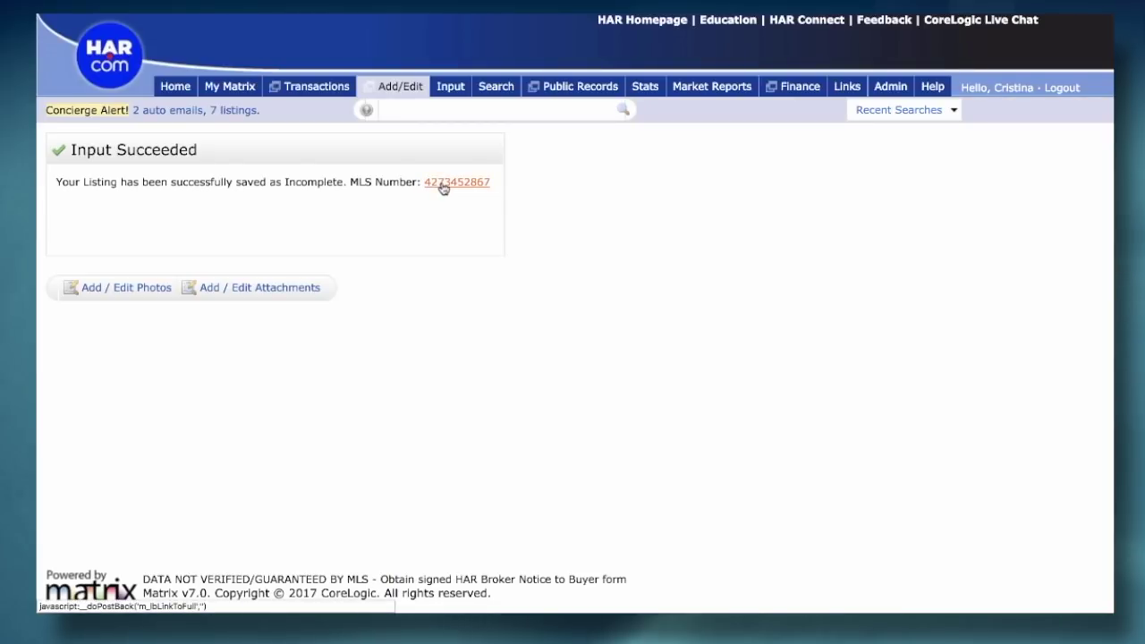
left_click(443, 184)
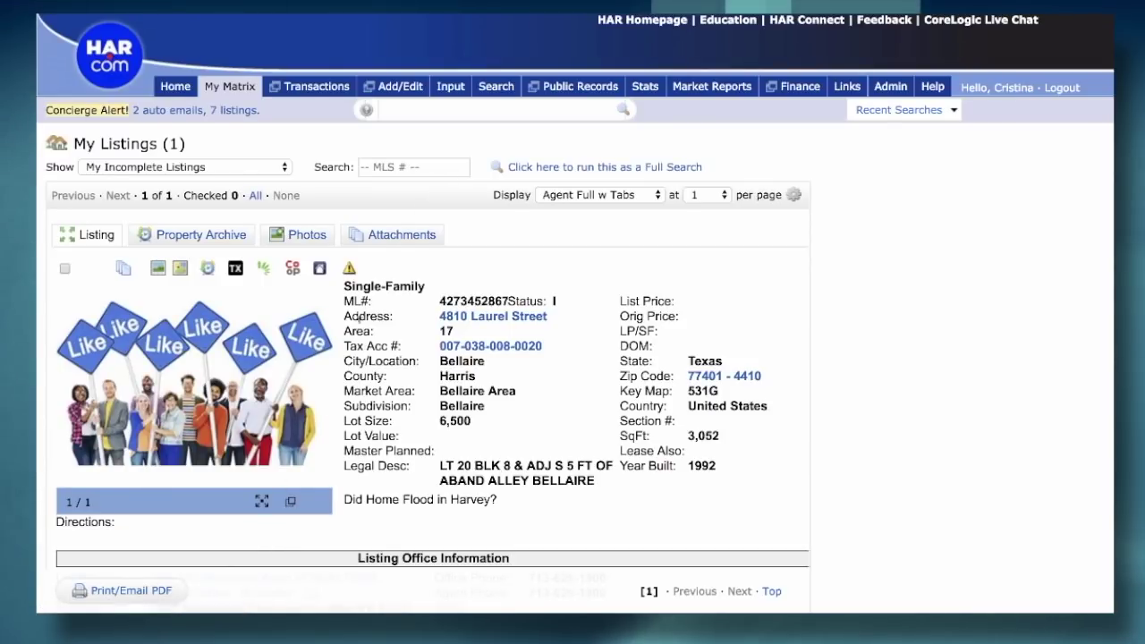
scroll(361, 317, "down", 6)
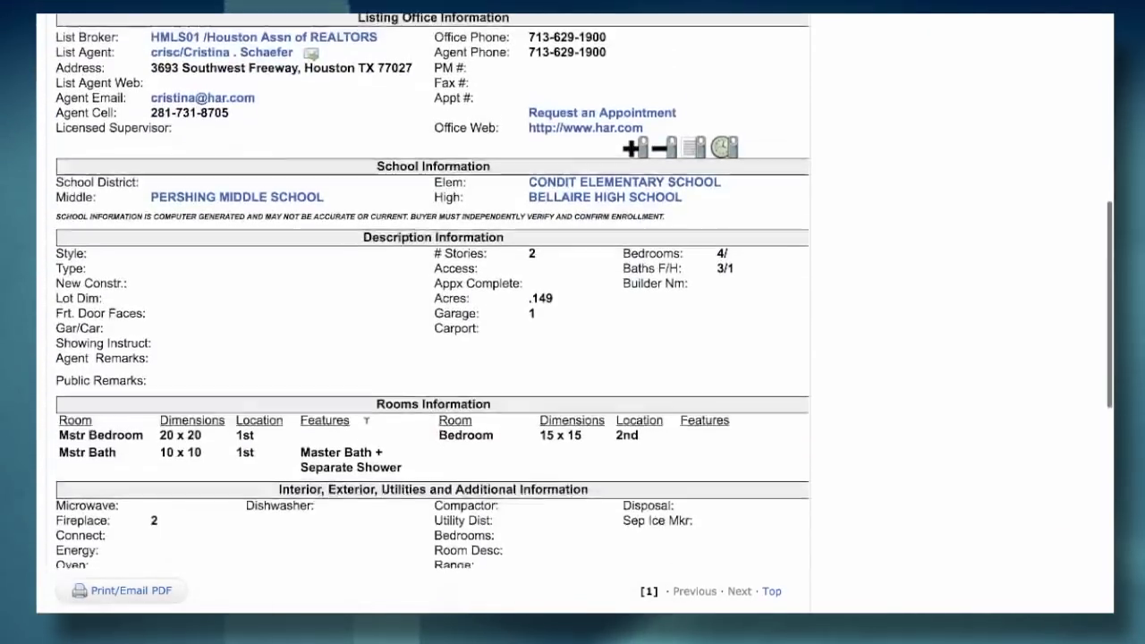
scroll(366, 425, "down", 3)
scroll(367, 430, "up", 3)
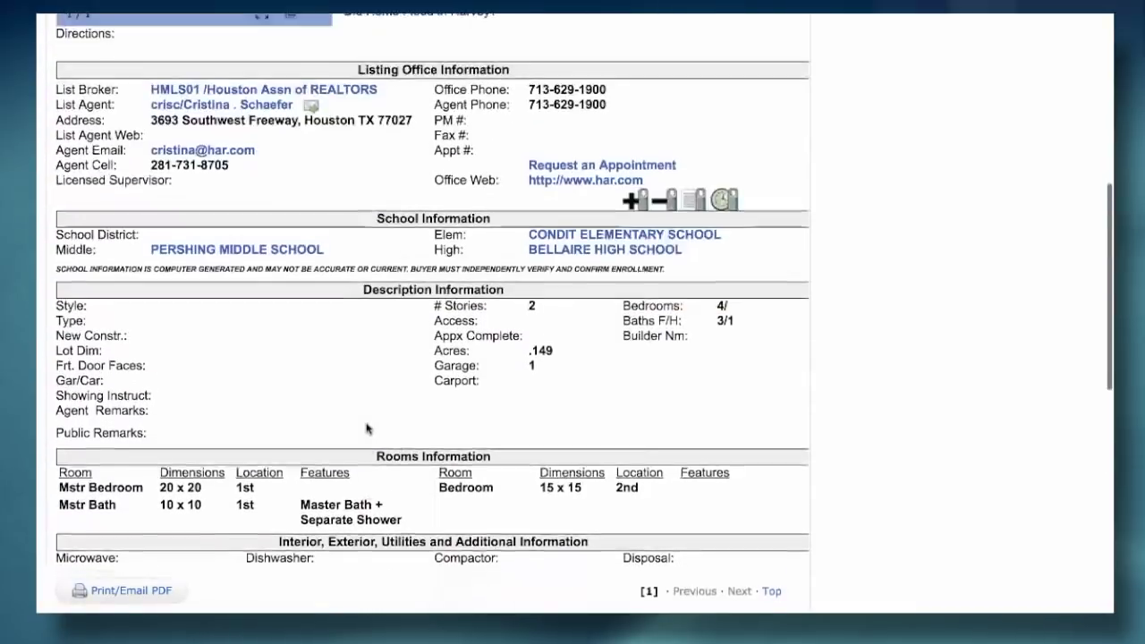
scroll(366, 429, "up", 5)
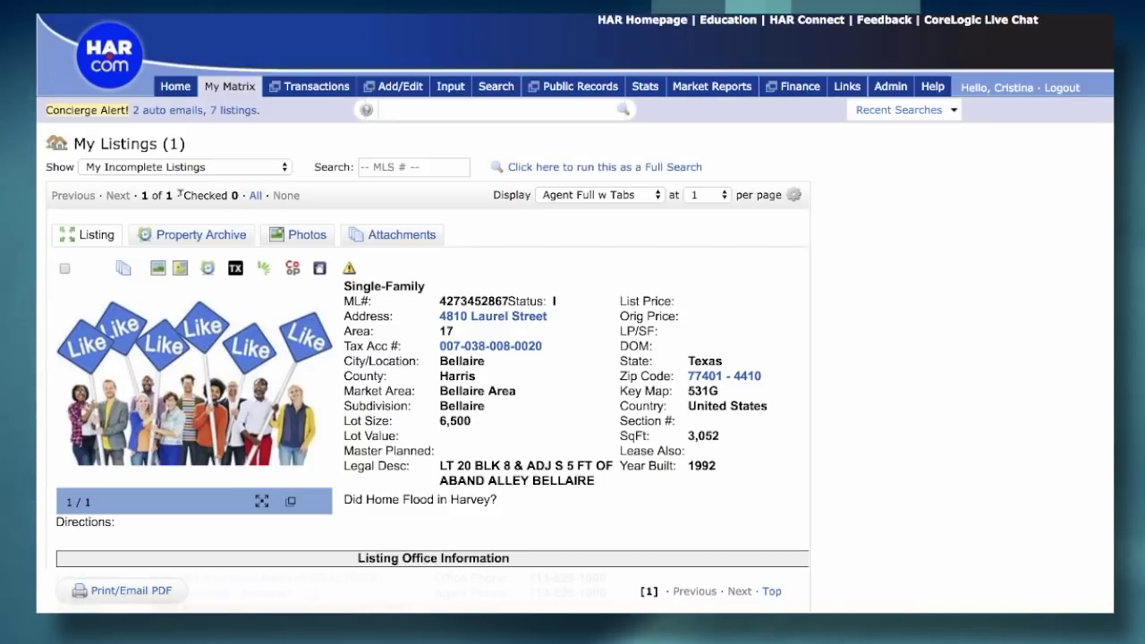
left_click(174, 89)
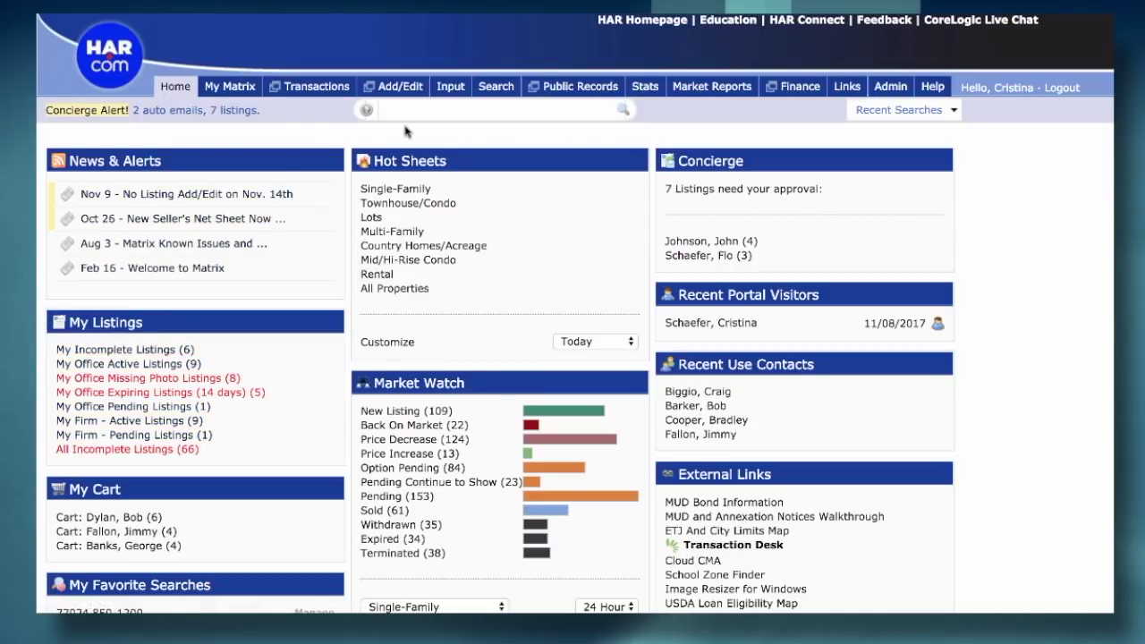
mouse_move(449, 96)
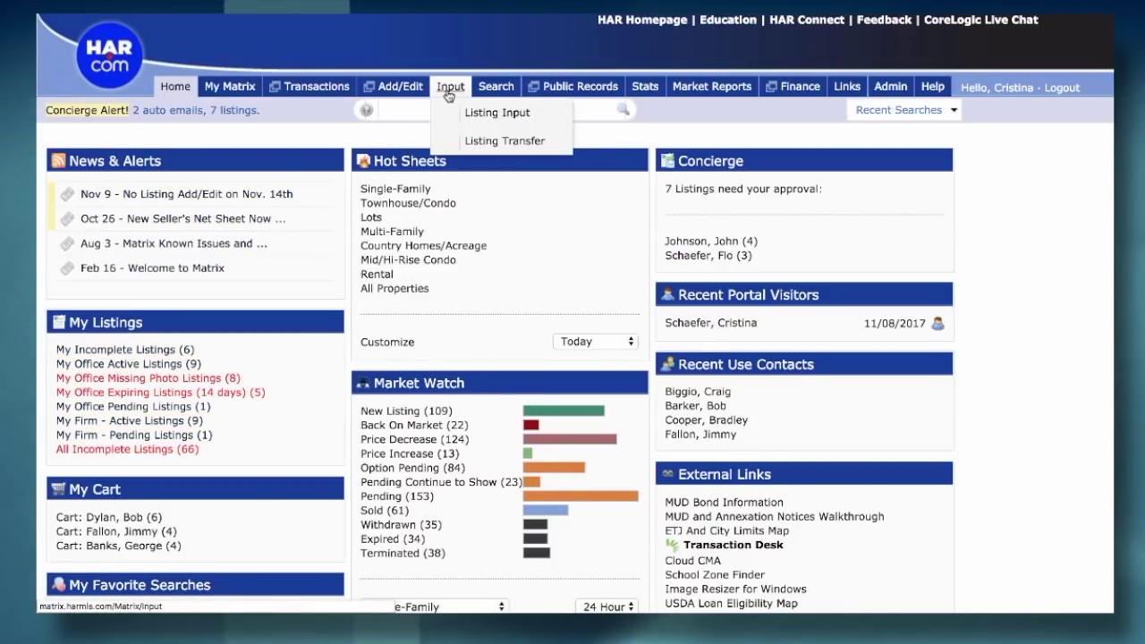
left_click(476, 114)
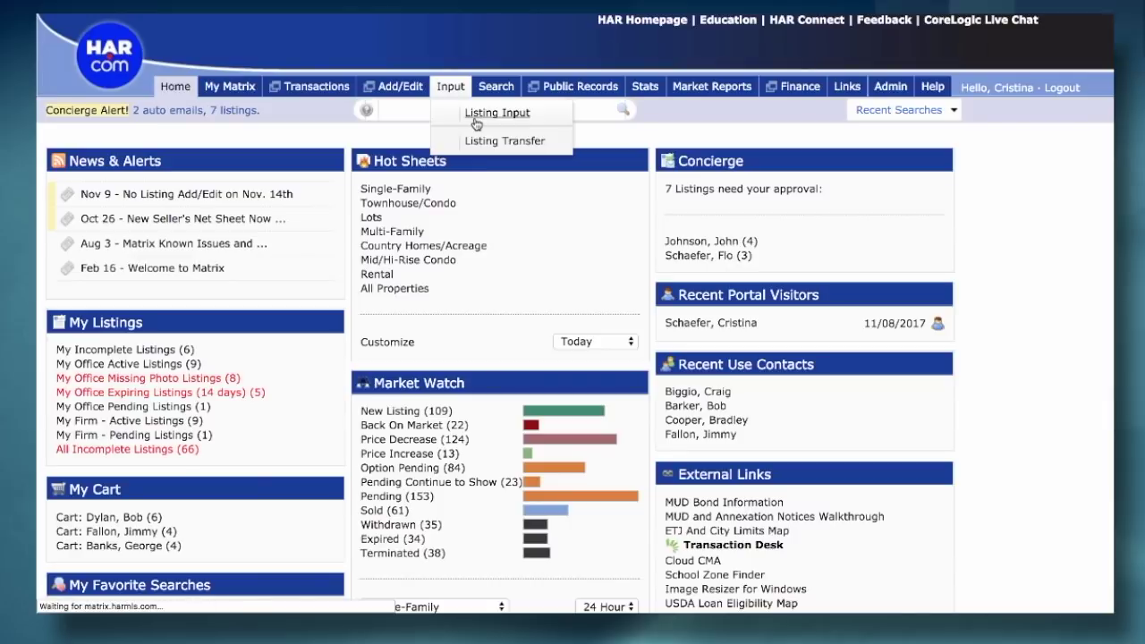
left_click(158, 253)
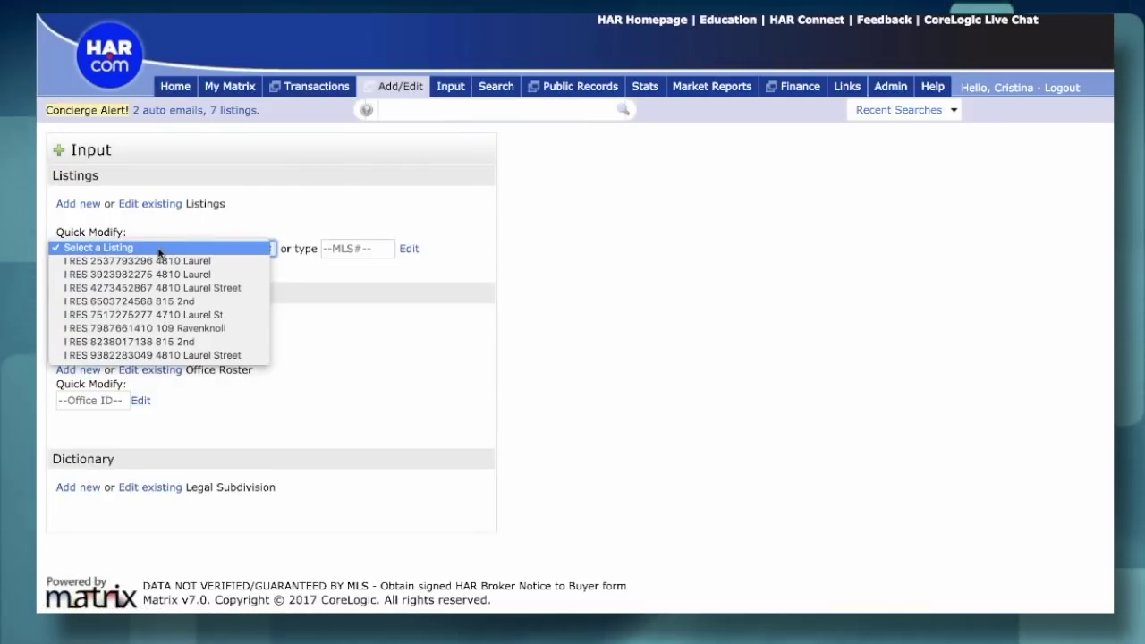
left_click(168, 261)
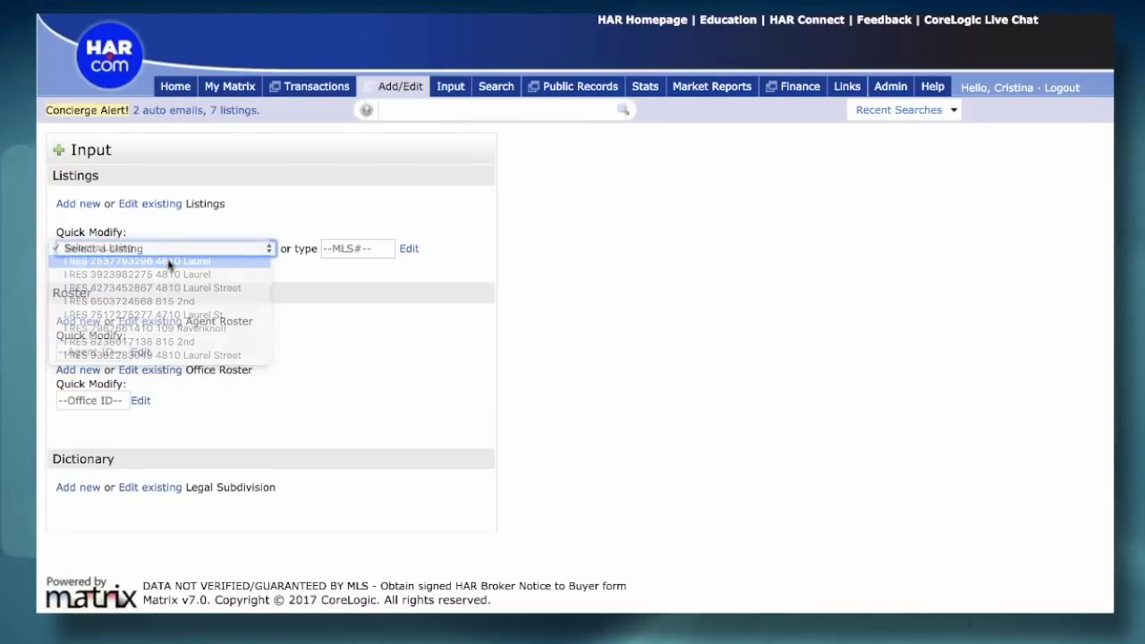